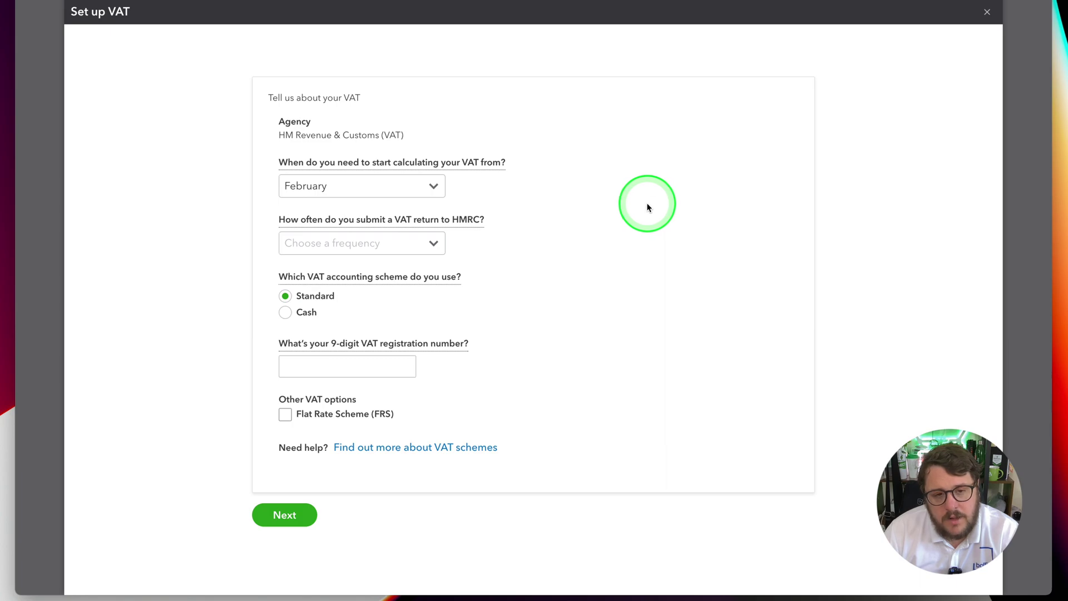
- Set the VAT return submission frequency to Quarterly with the Standard VAT accounting scheme
left_click(434, 245)
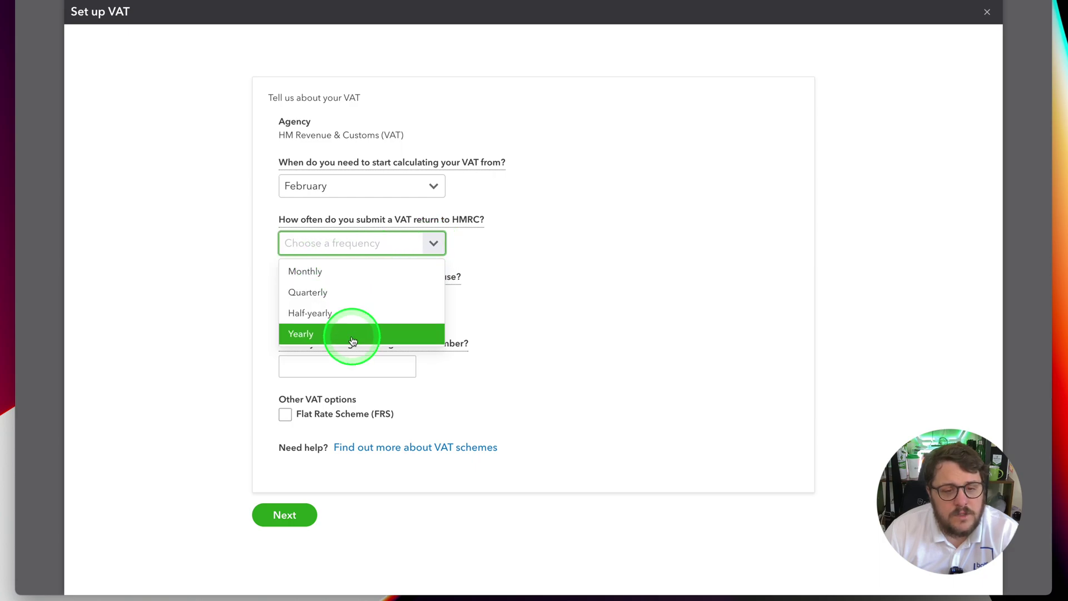
left_click(335, 293)
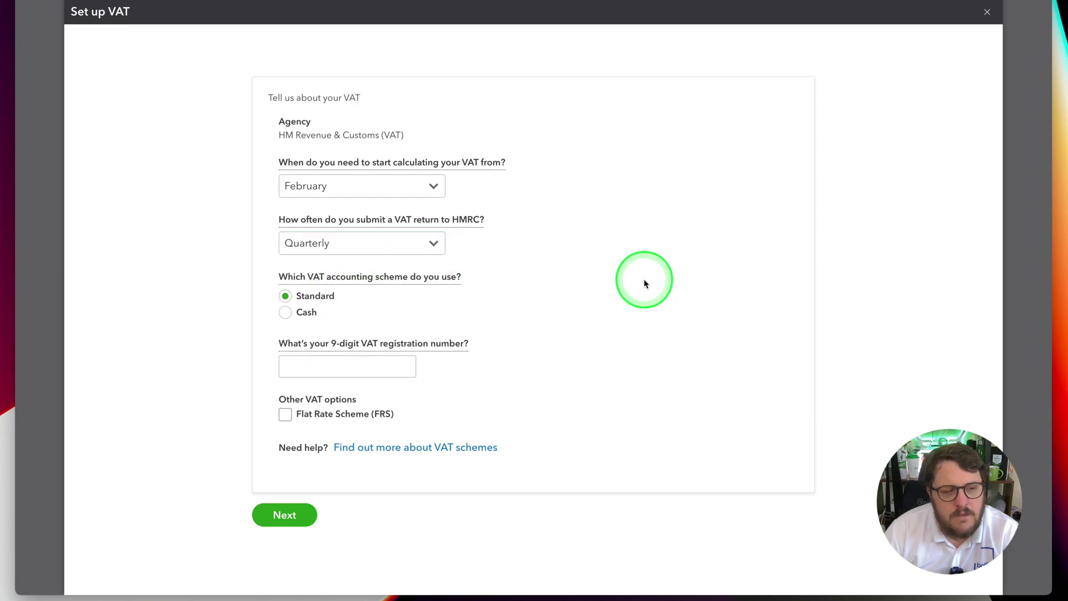
left_click(286, 313)
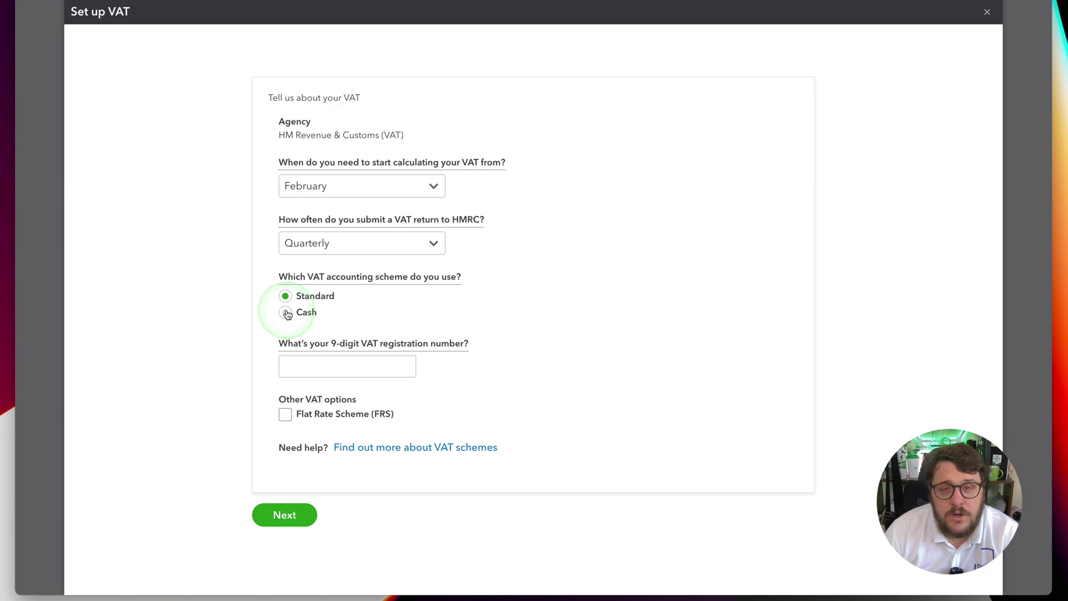
left_click(286, 314)
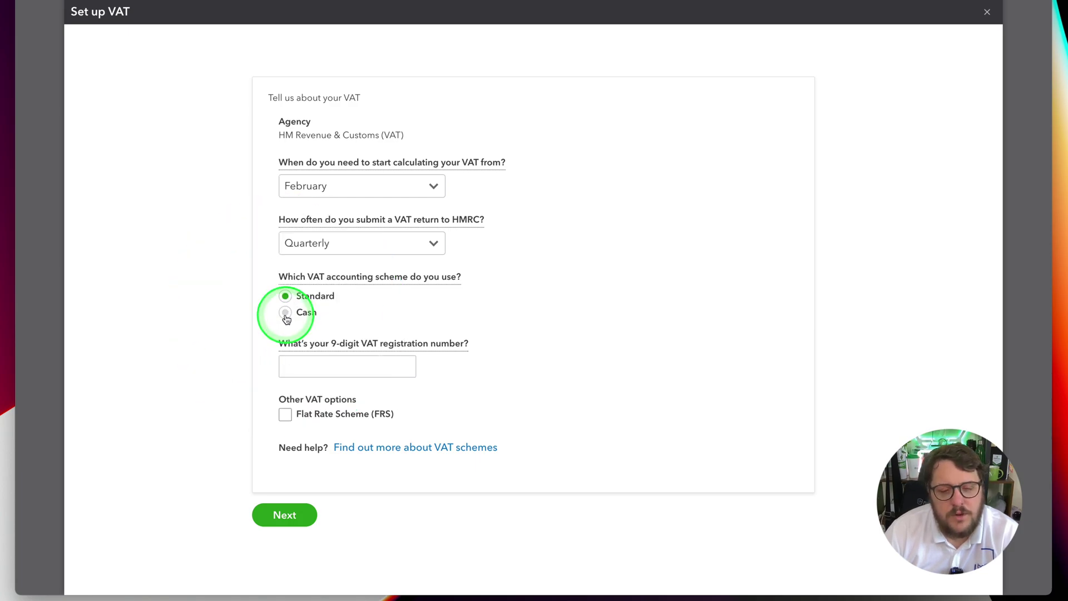
- Enter the business's 9-digit VAT registration number and complete the VAT setup
left_click(320, 372)
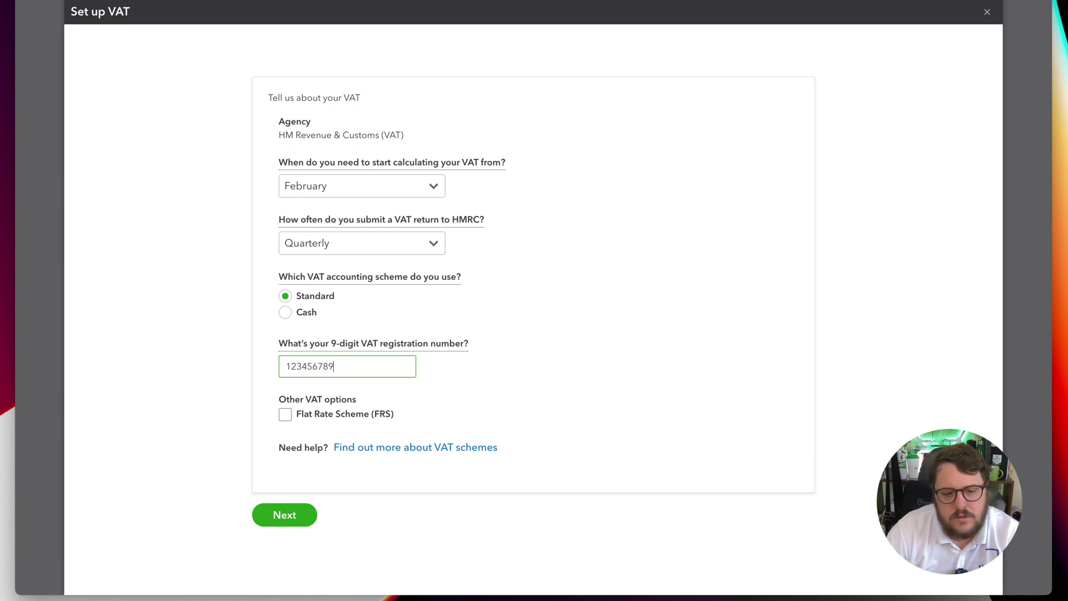
left_click(586, 382)
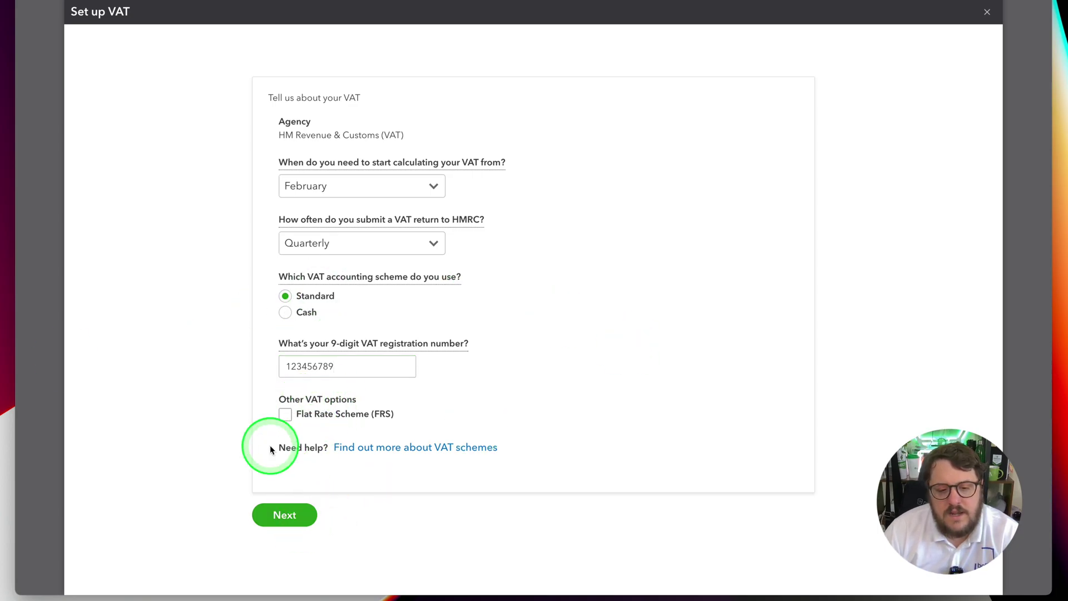
left_click(285, 517)
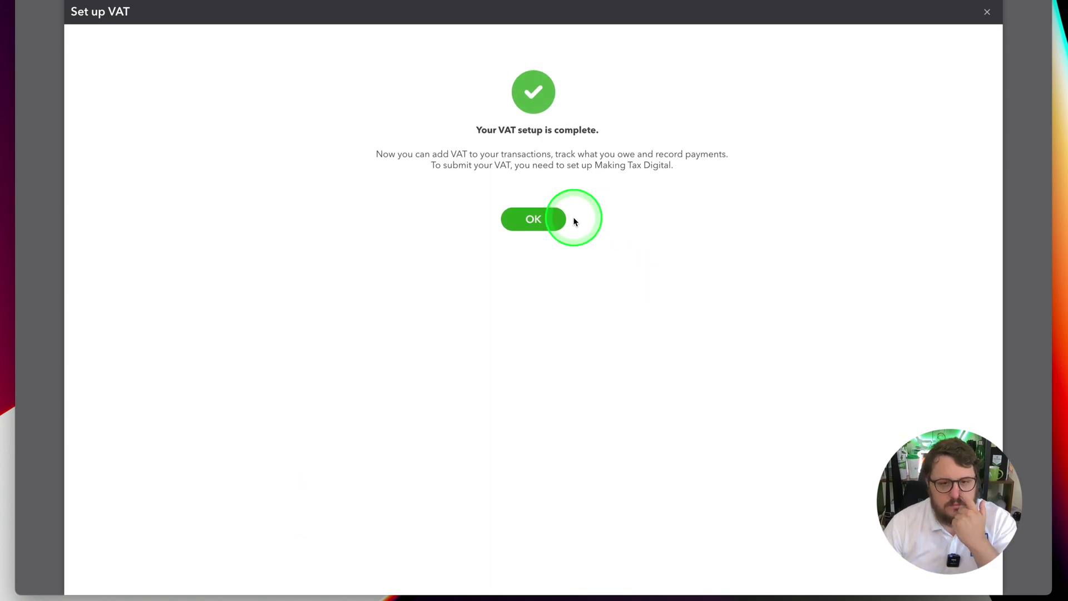
left_click(532, 220)
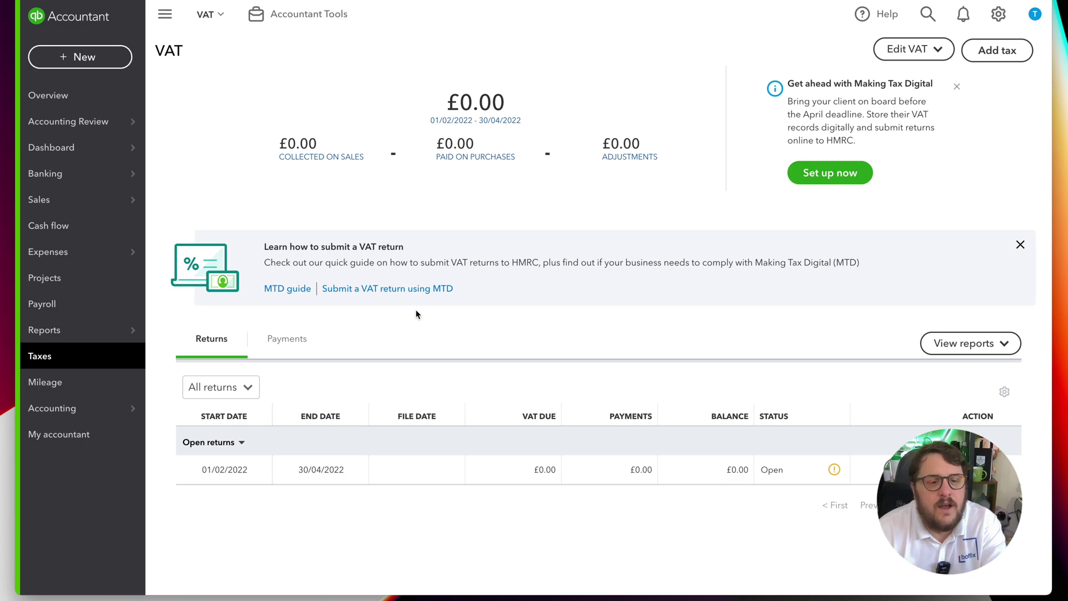
- Review the actions and report options available for the open VAT return of 01/02/2022 to 30/04/2022
left_click(877, 462)
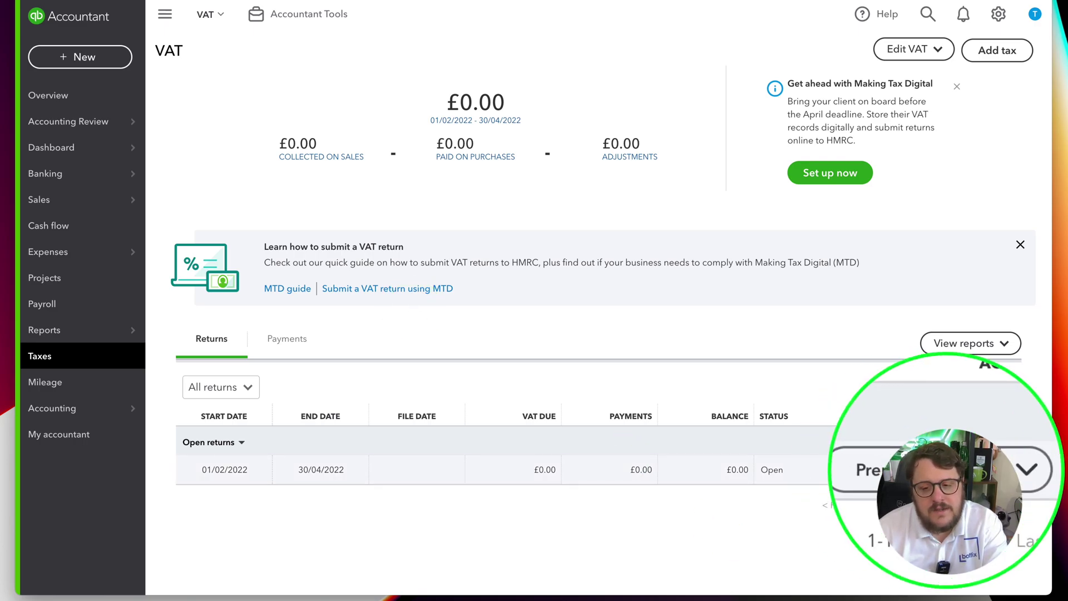
left_click(1006, 470)
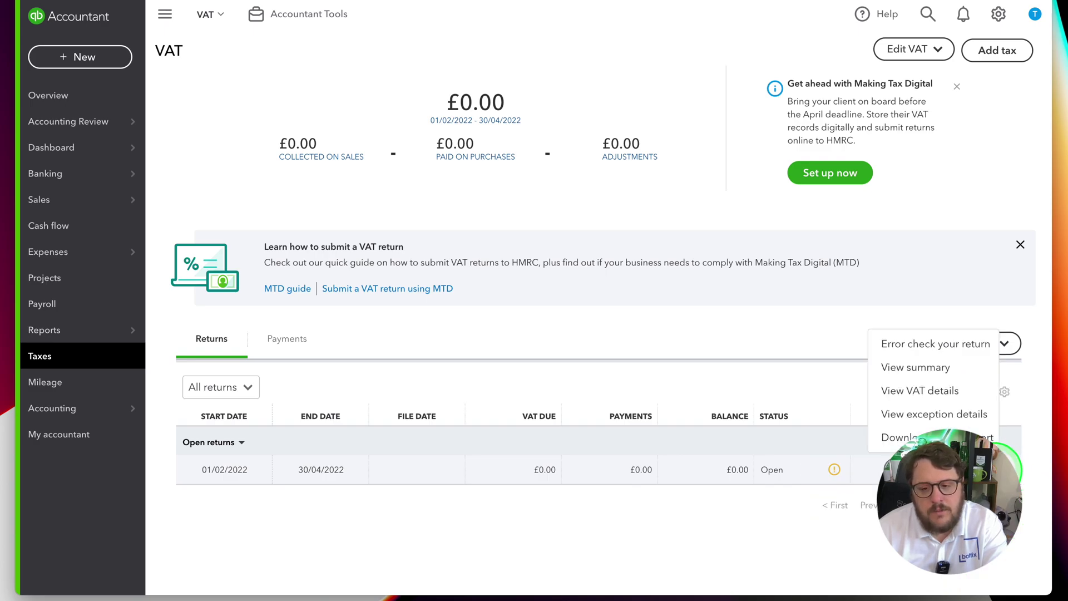
left_click(916, 369)
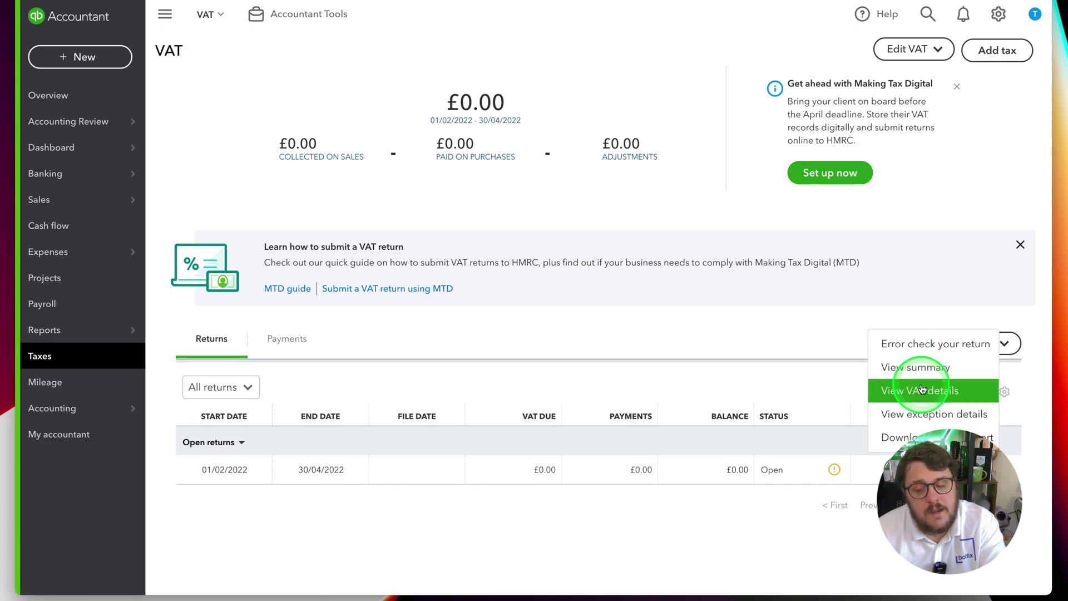
left_click(729, 360)
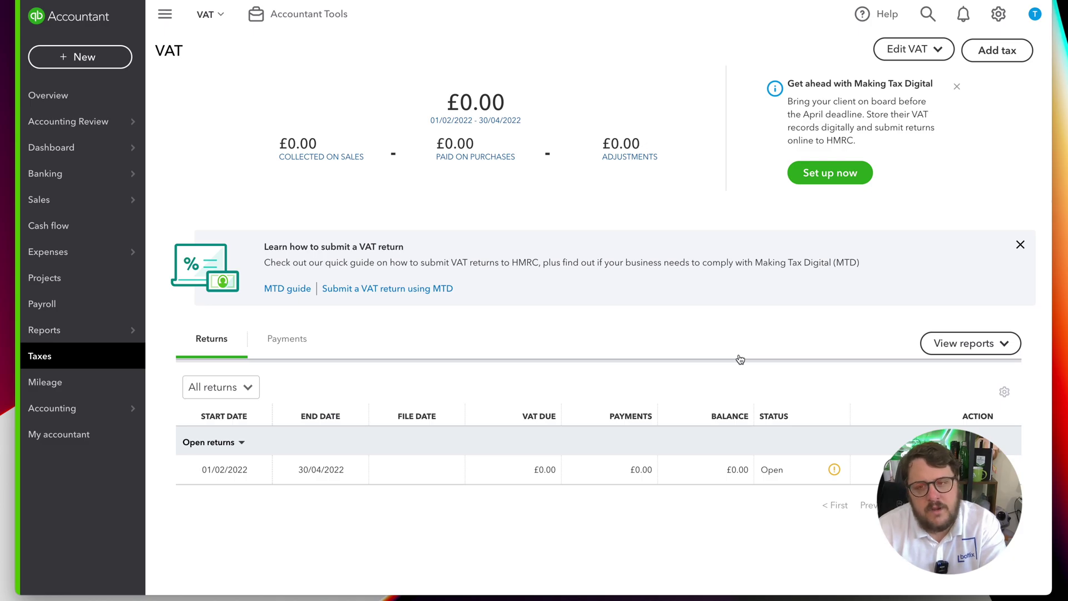
- Open the VAT rates for editing and turn on the 5.0% R Reduced rate
left_click(908, 49)
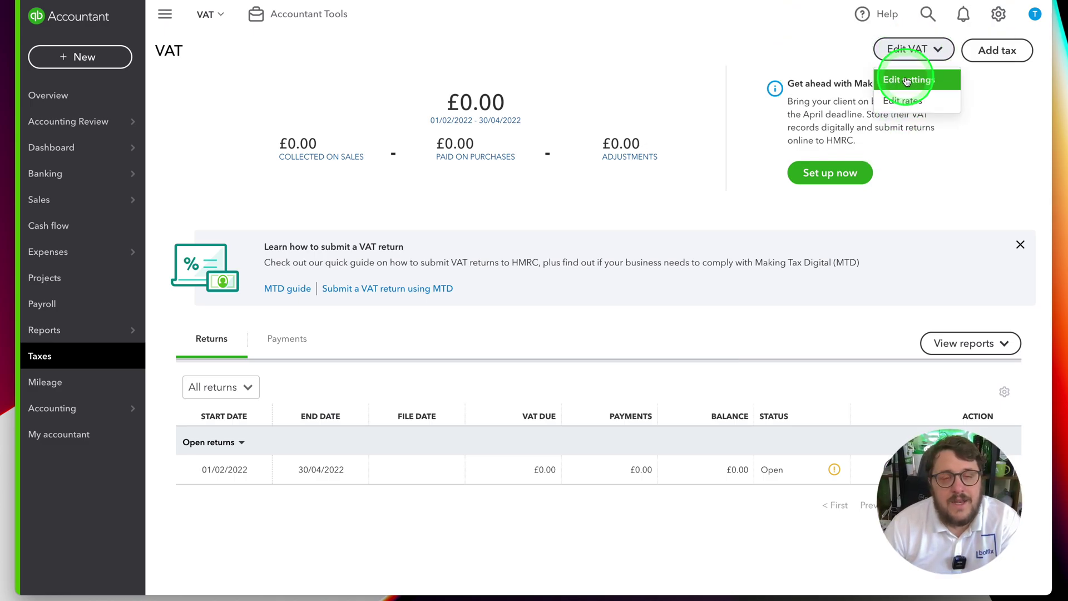
left_click(907, 81)
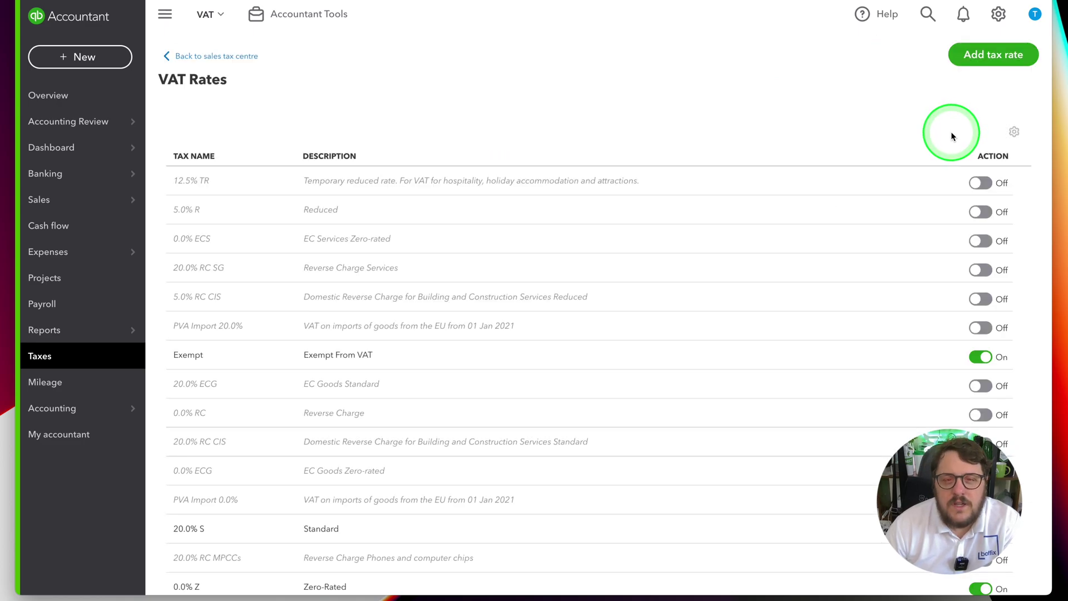
scroll(790, 437, "down", 2)
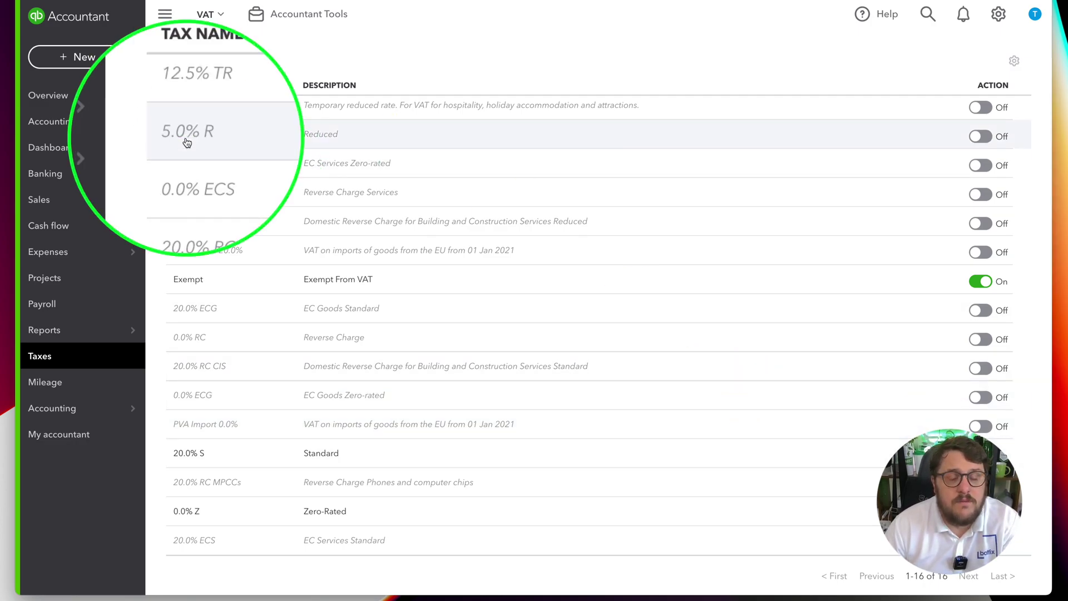
left_click(985, 137)
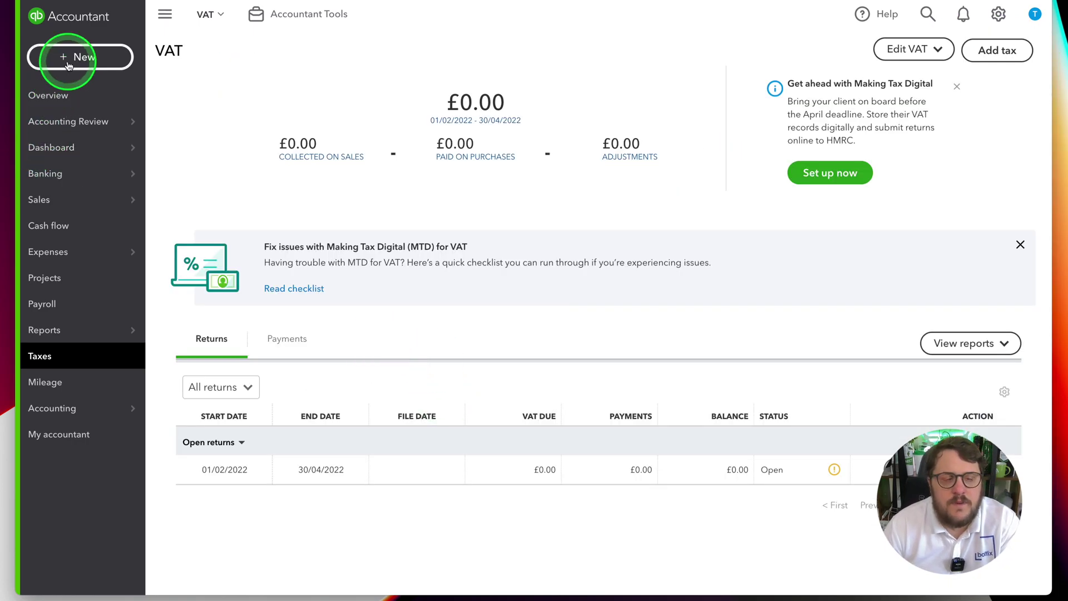
- Create an invoice for customer Test with one Sales line of 1,000 at the 20.0% S VAT rate
left_click(68, 62)
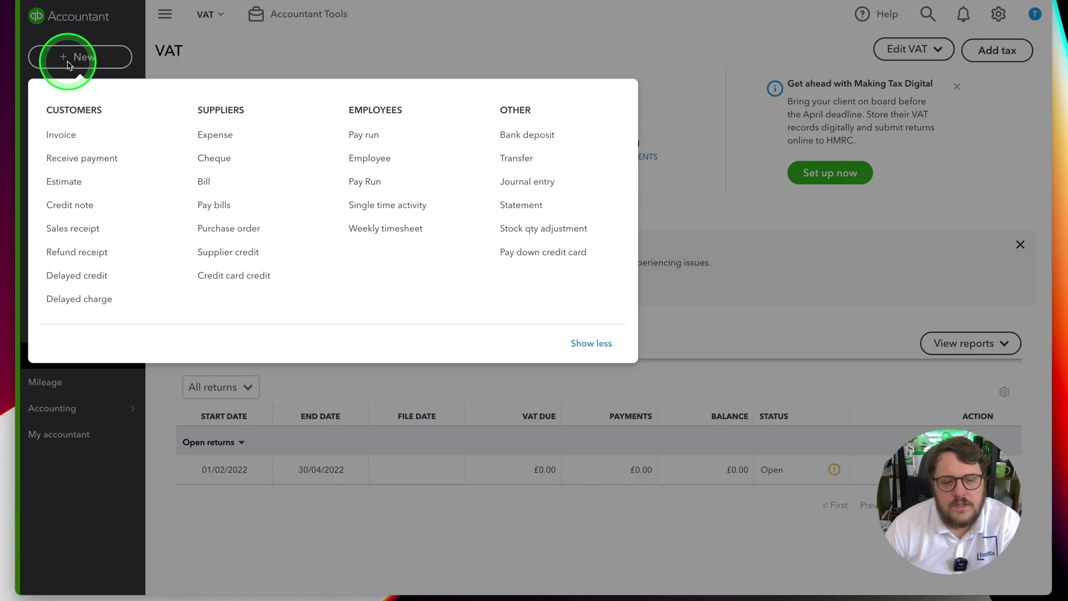
left_click(74, 135)
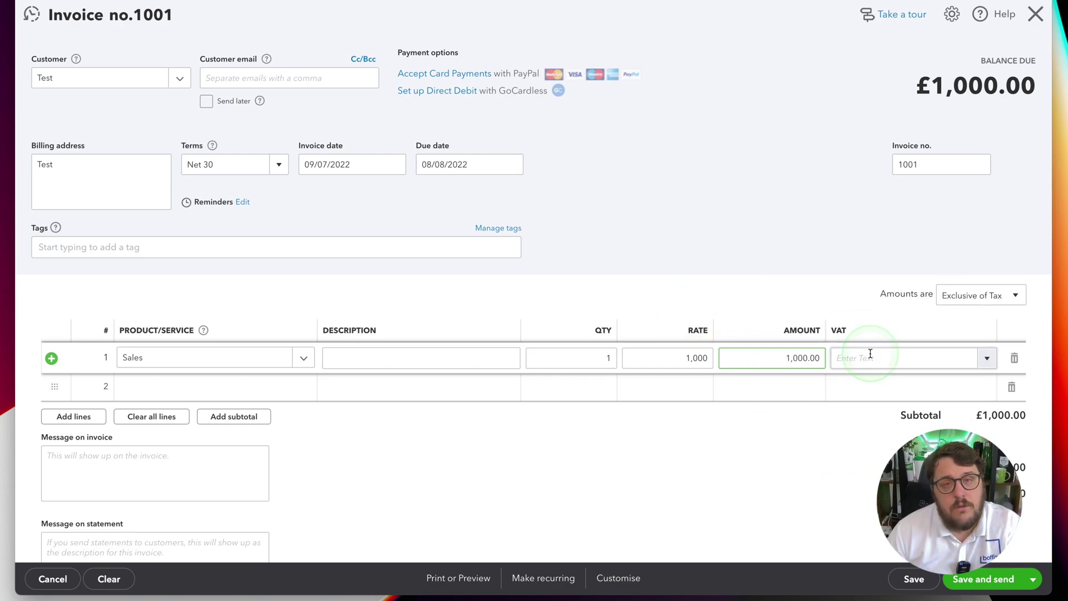
left_click(985, 358)
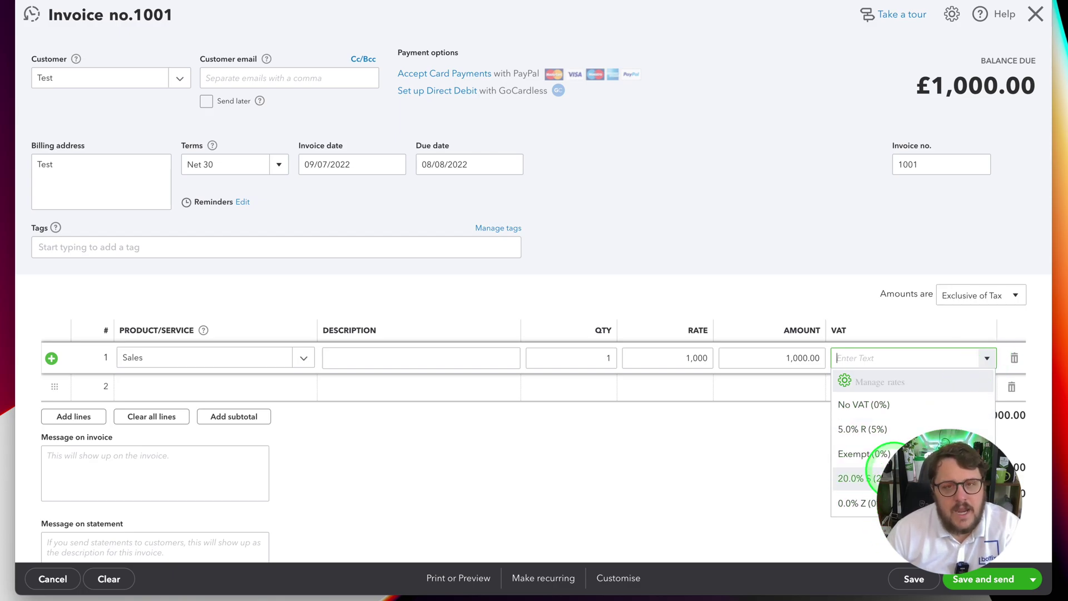
left_click(857, 478)
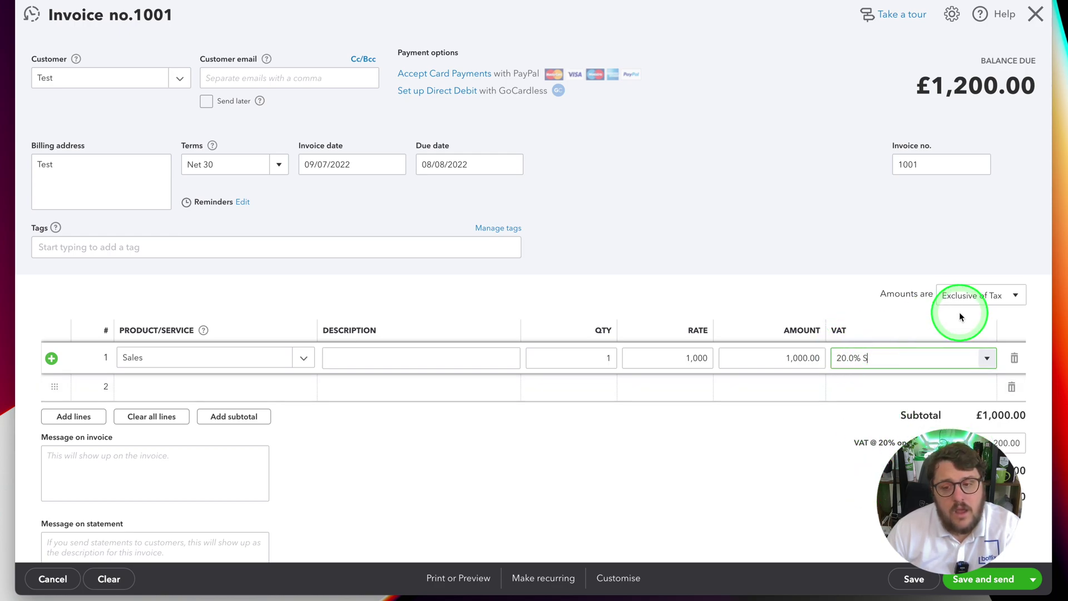
- Switch the invoice amounts to Inclusive of Tax and set the Sales line's rate to 1,000
left_click(974, 295)
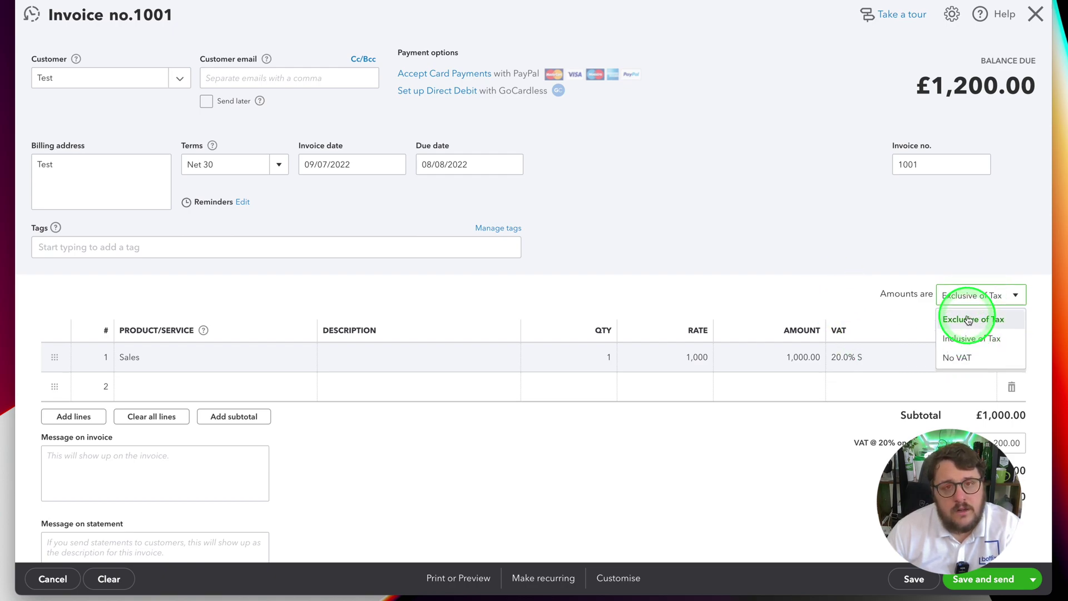
left_click(971, 338)
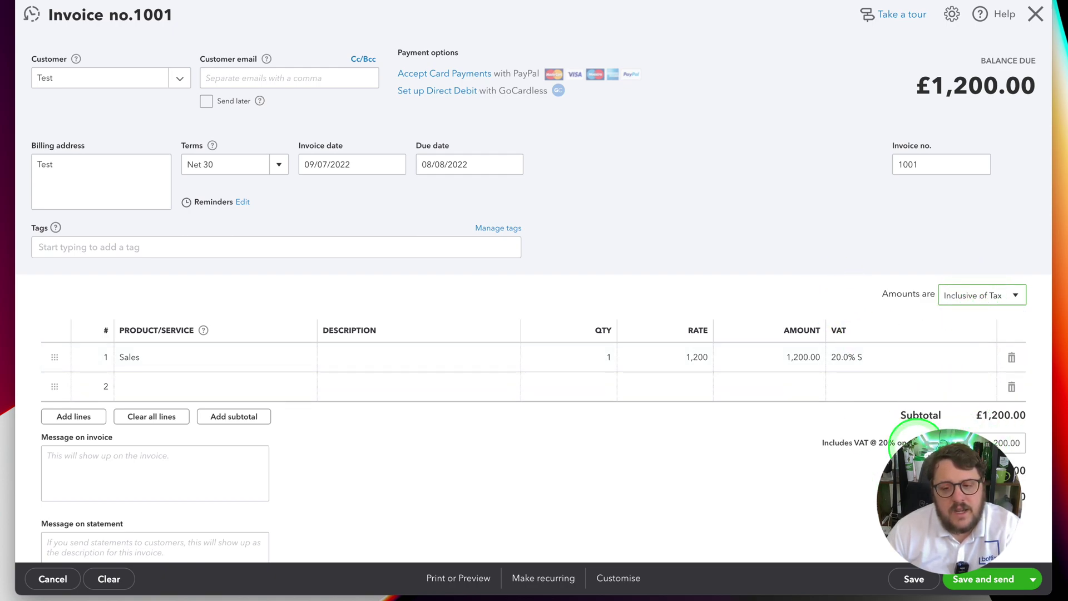
left_click(696, 370)
type("1000")
key("Tab")
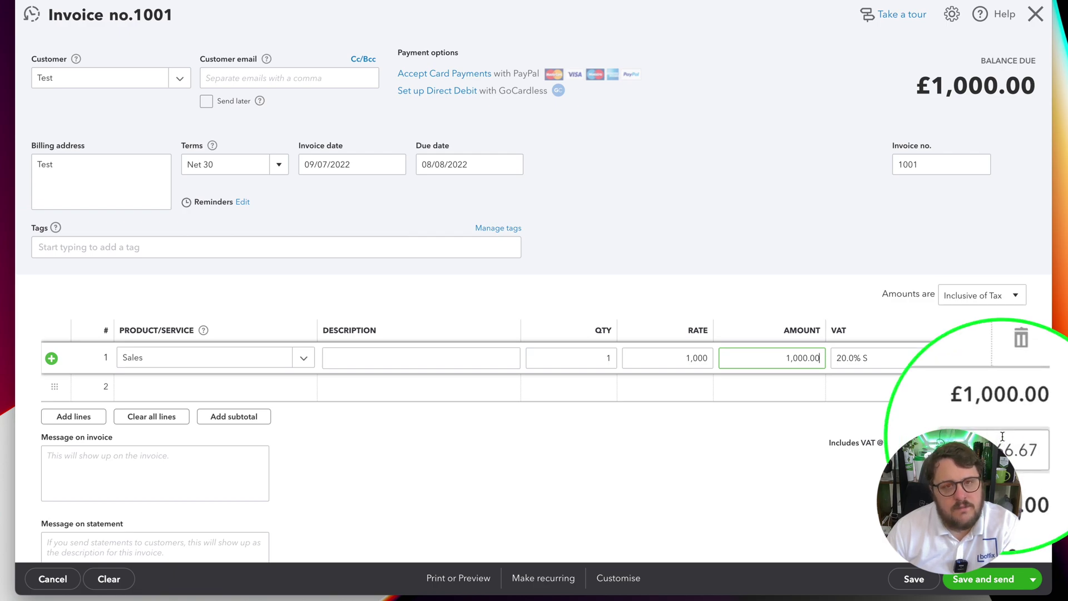
- Set the invoice amounts to Exclusive of Tax and the Sales line's amount to 1,000
left_click(982, 295)
left_click(993, 315)
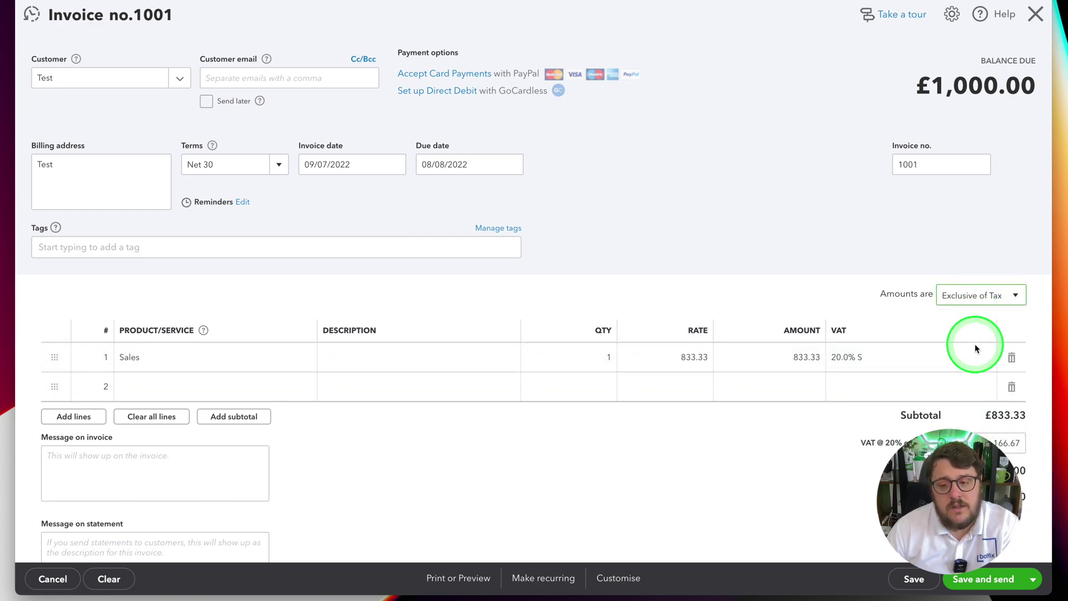
left_click(806, 358)
type("1,00")
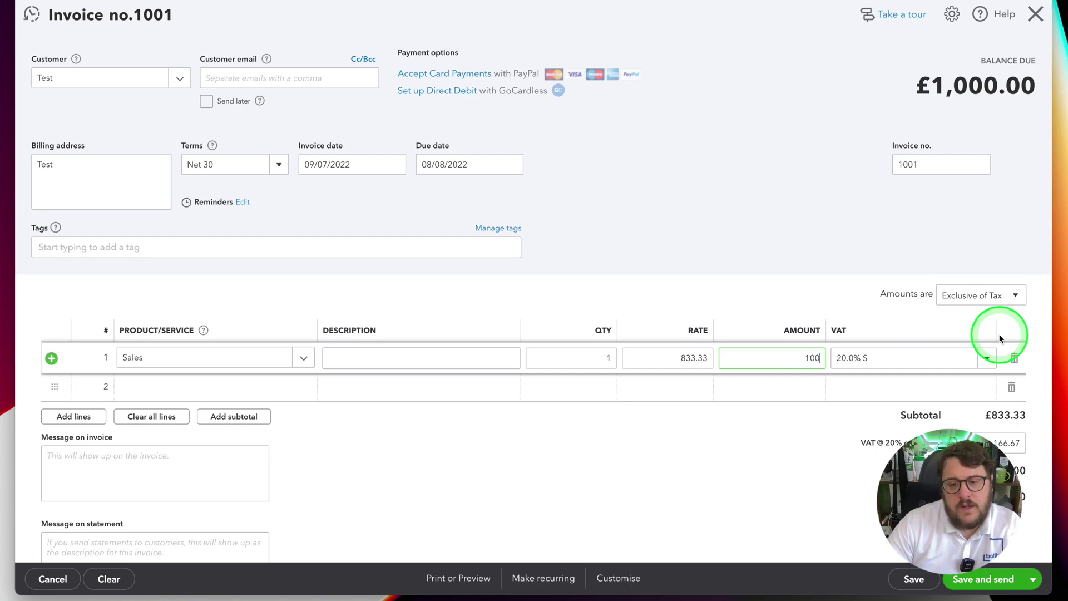
type("0")
key("Tab")
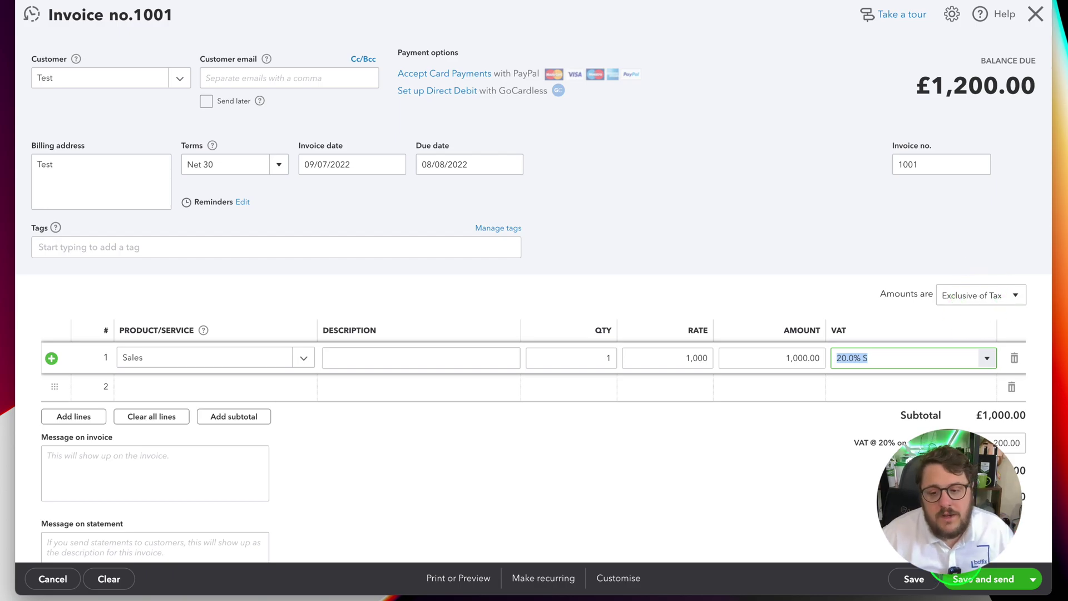
- Save the invoice and open its transaction journal
left_click(904, 581)
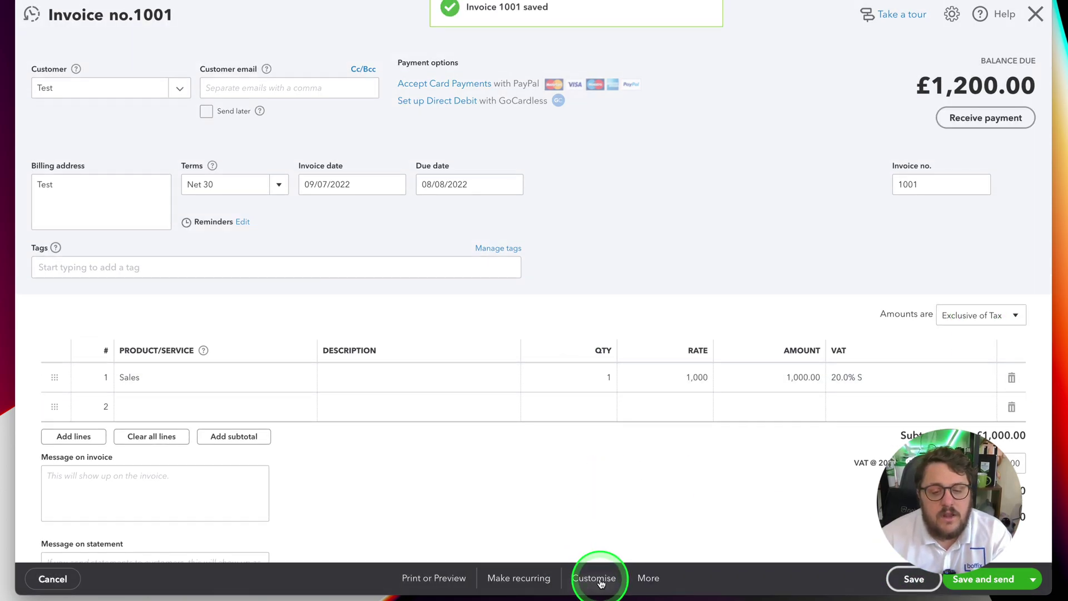
left_click(648, 580)
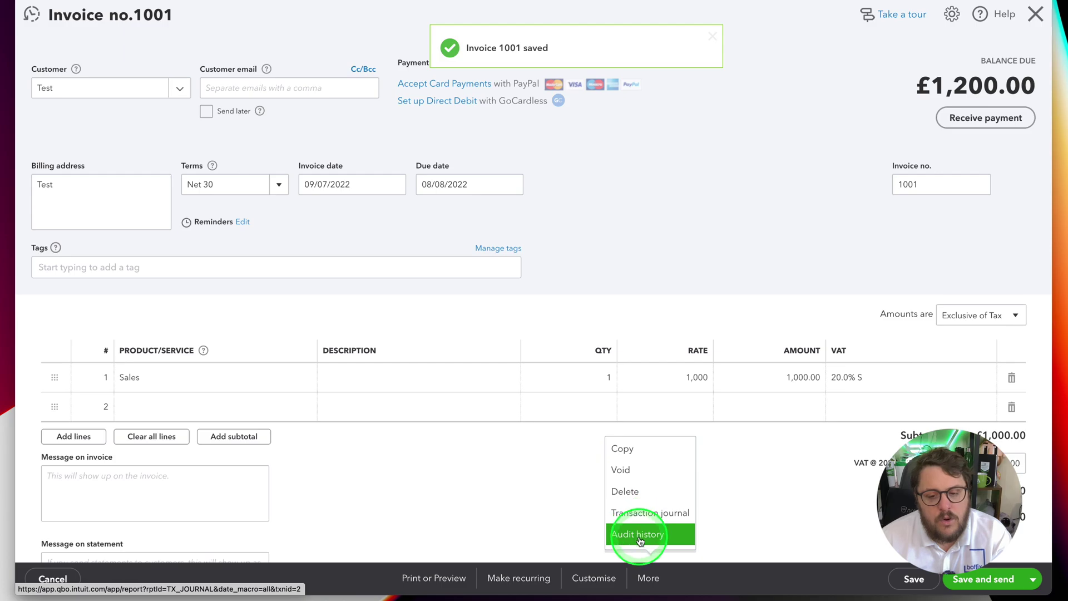
left_click(646, 504)
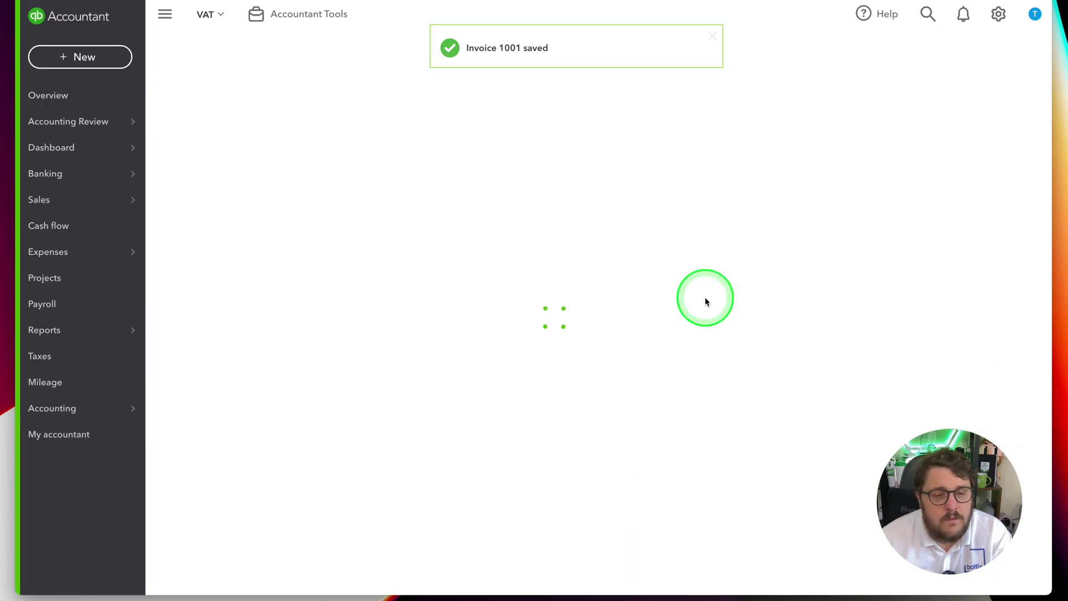
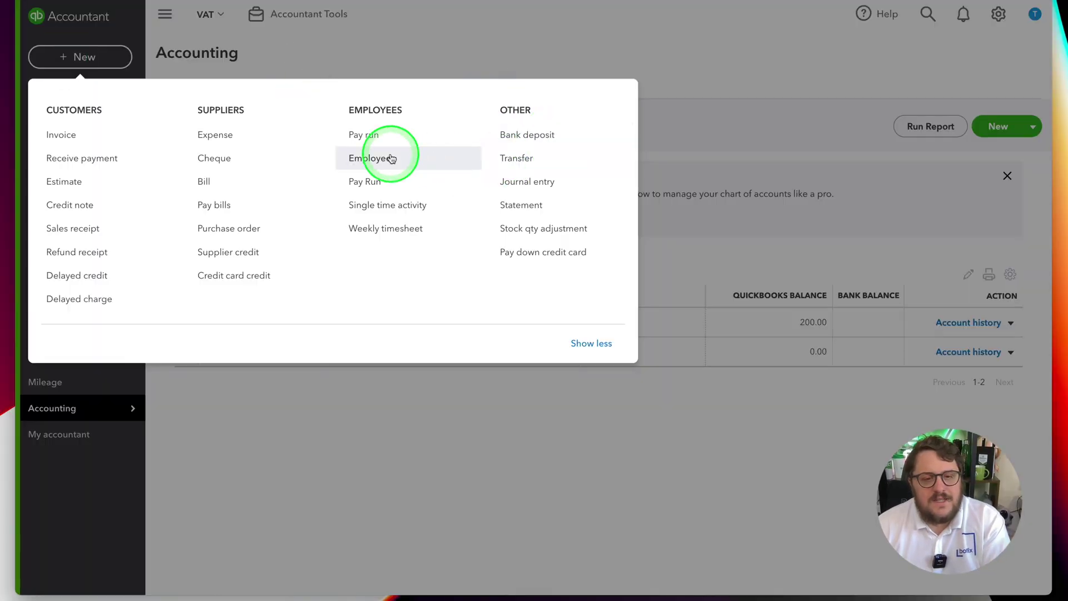
- Create an expense with a Computer running costs line of 120 at the 20.0% S VAT rate
left_click(204, 138)
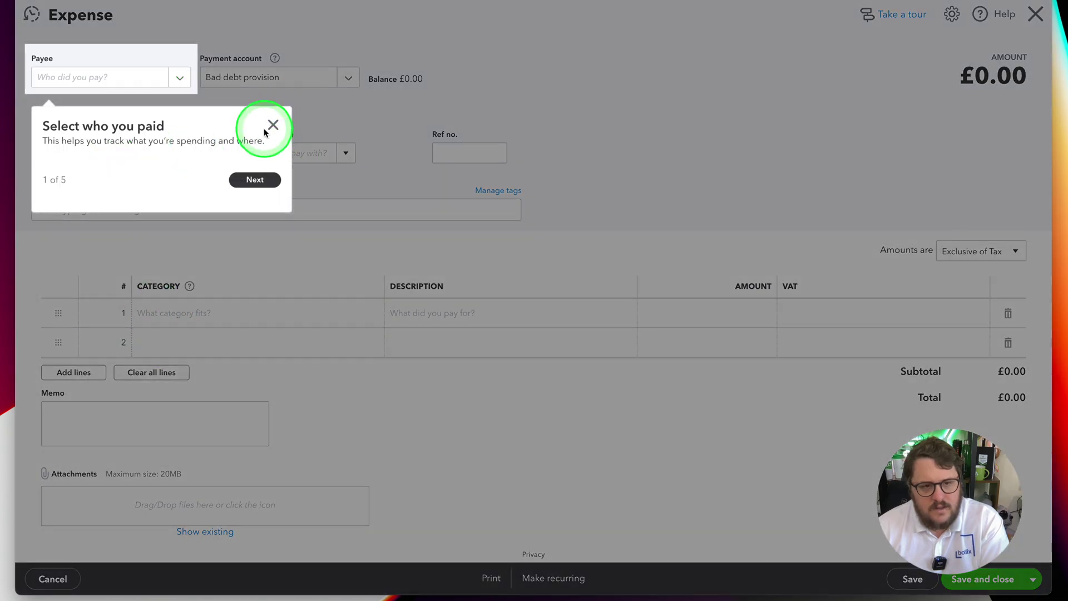
left_click(265, 130)
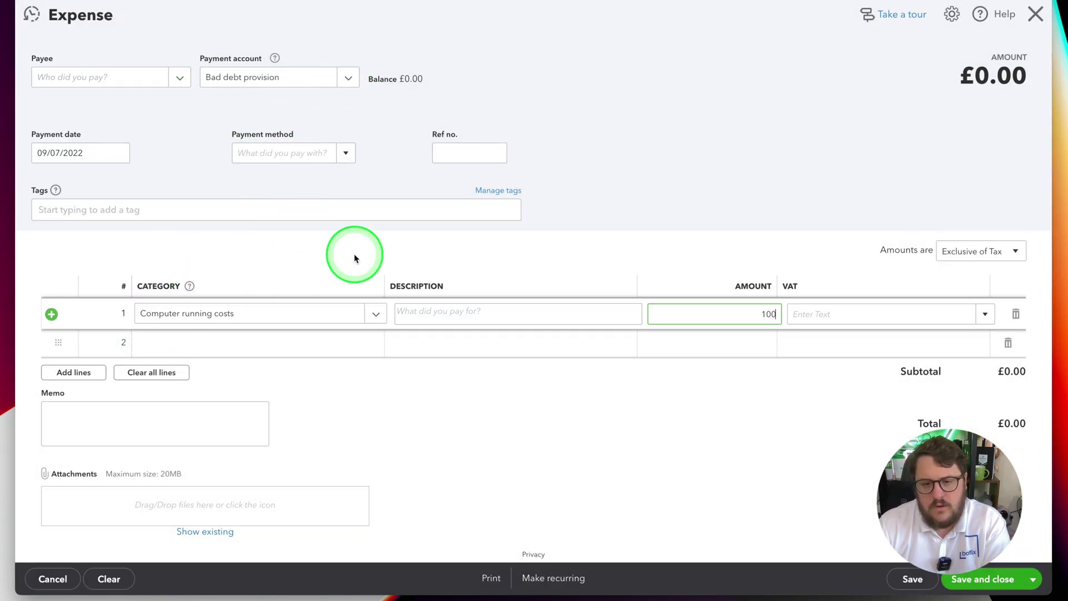
type("0")
key("Tab")
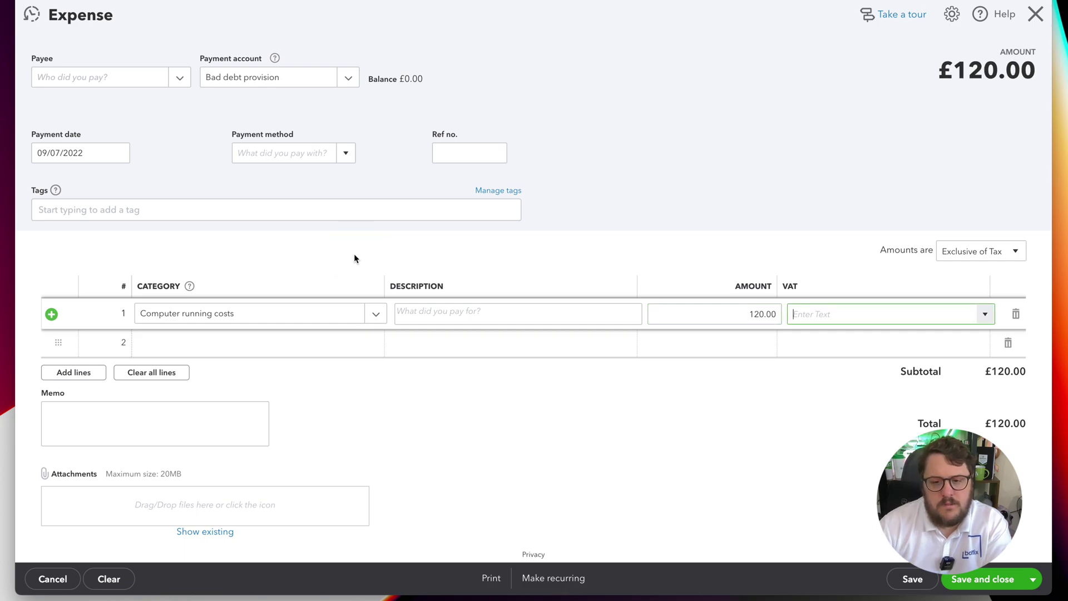
type("20")
- Switch the expense amounts to Inclusive of Tax, set the Computer running costs line to 120, and save and close it
left_click(1001, 252)
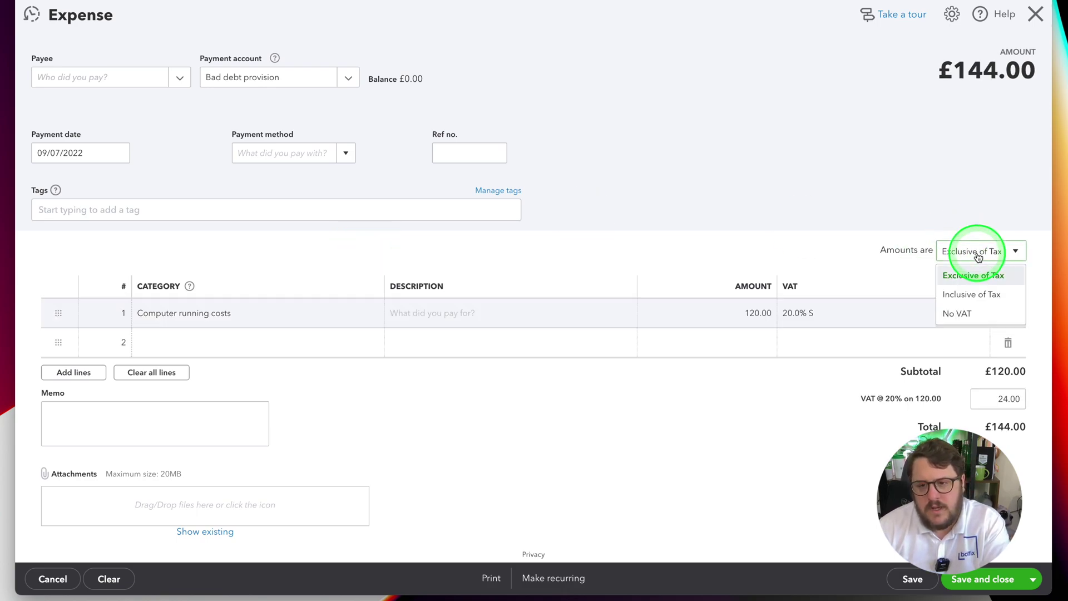
left_click(987, 302)
left_click(731, 312)
type("120")
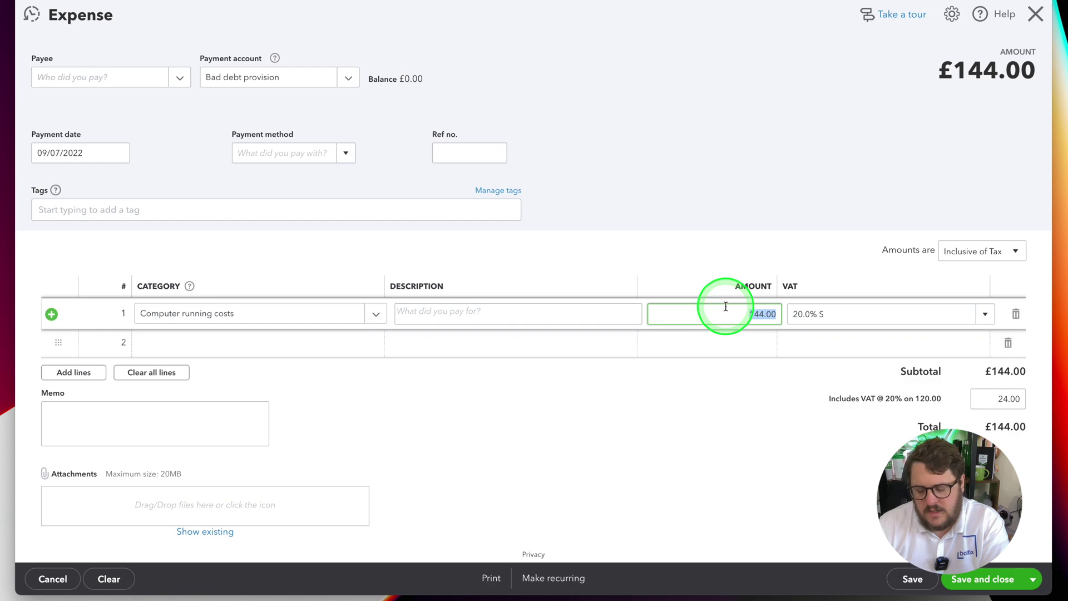
key("Tab")
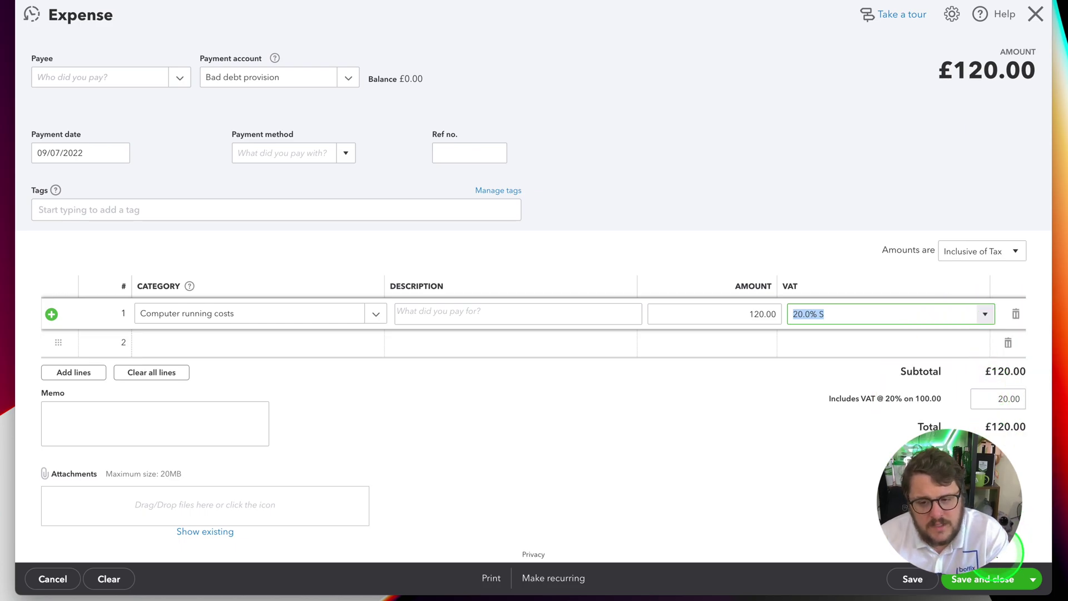
left_click(981, 580)
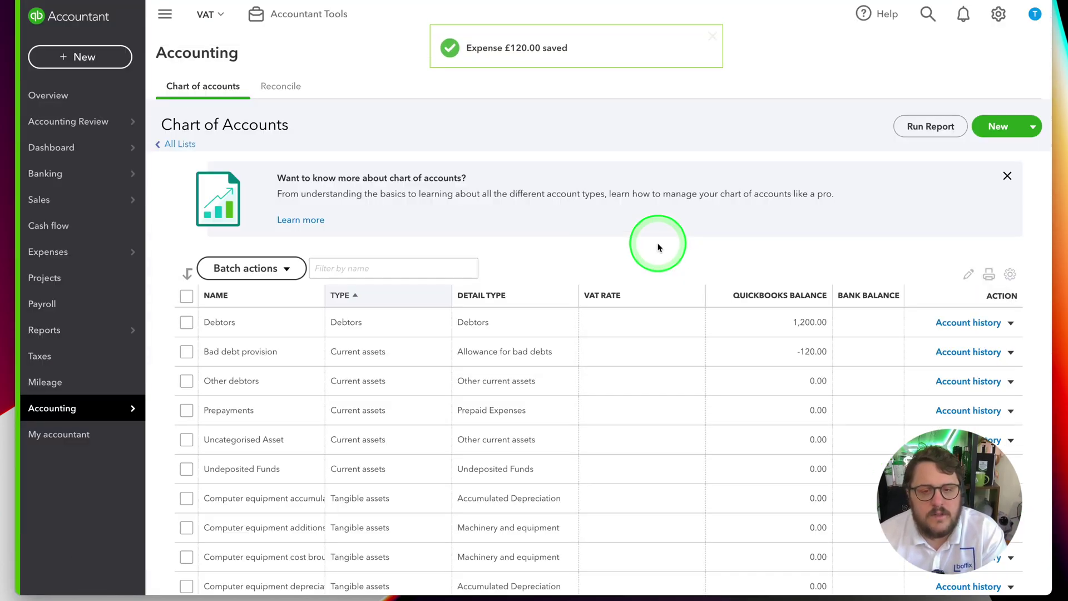
- Filter the chart of accounts by "vat" and open the VAT Control account's history
left_click(341, 268)
type("vat")
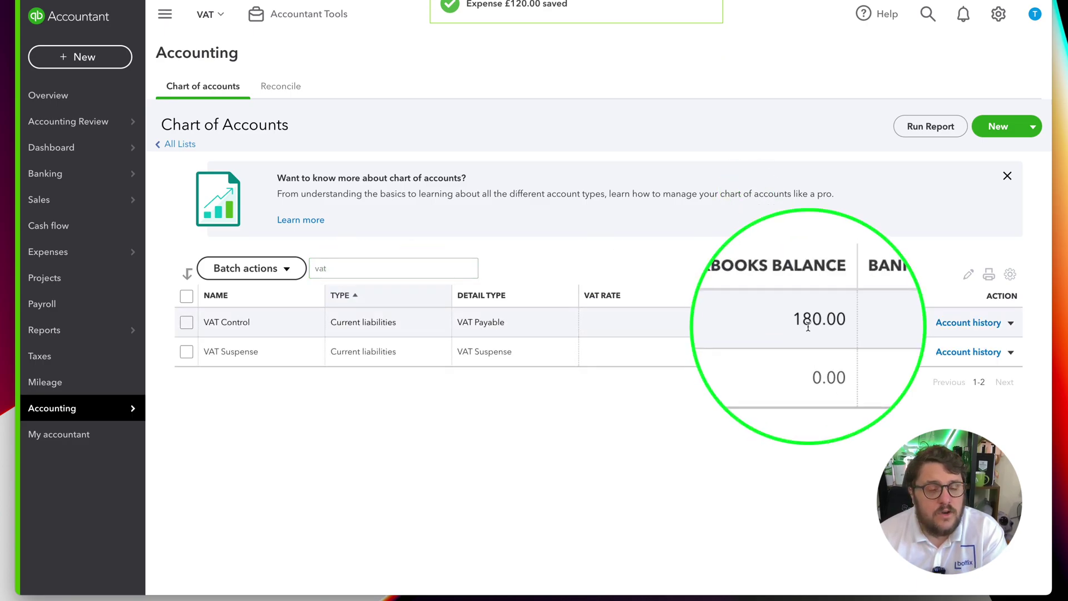
left_click(963, 315)
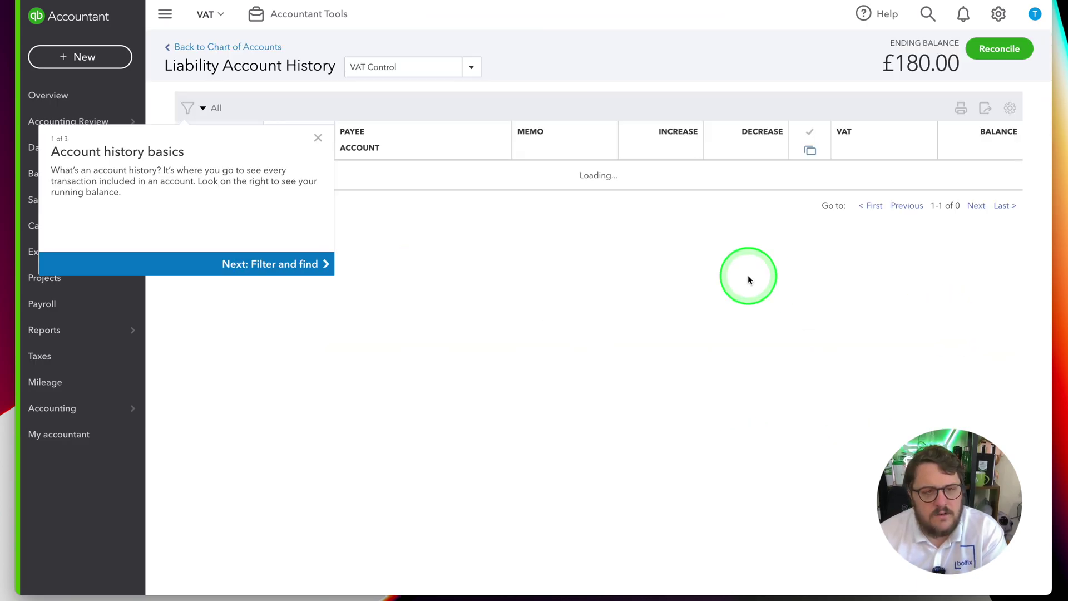
left_click(318, 168)
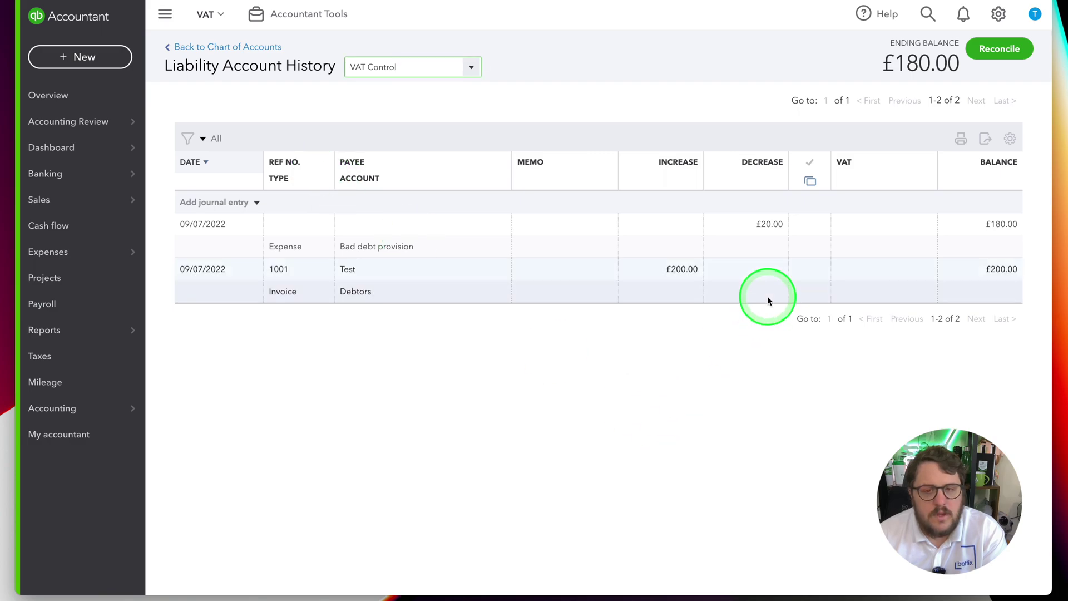
- Create invoice 1002 with the invoice date 31/08/2022
left_click(677, 278)
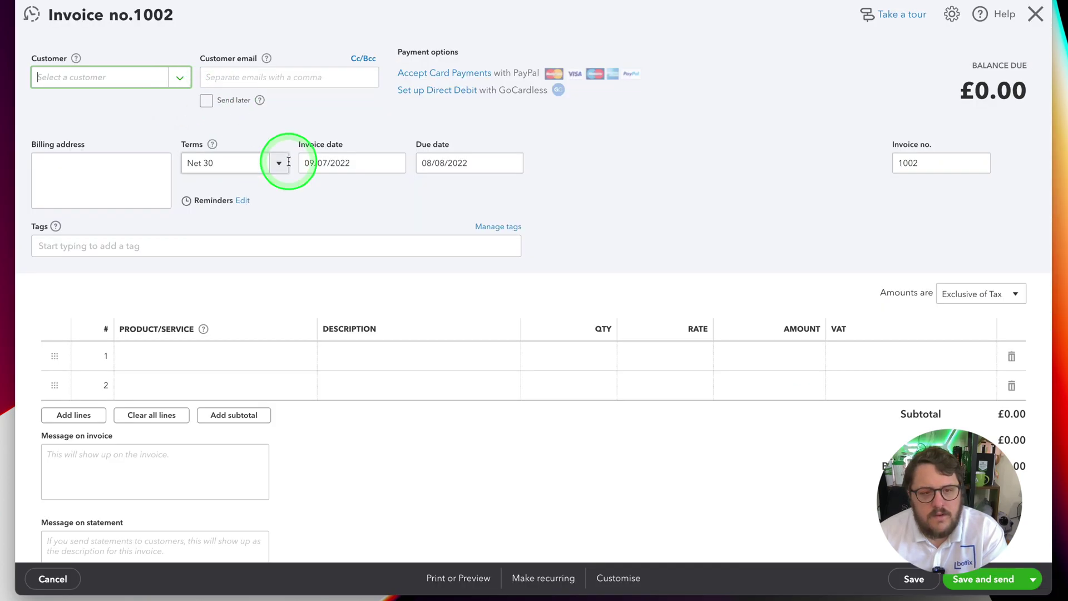
left_click(369, 162)
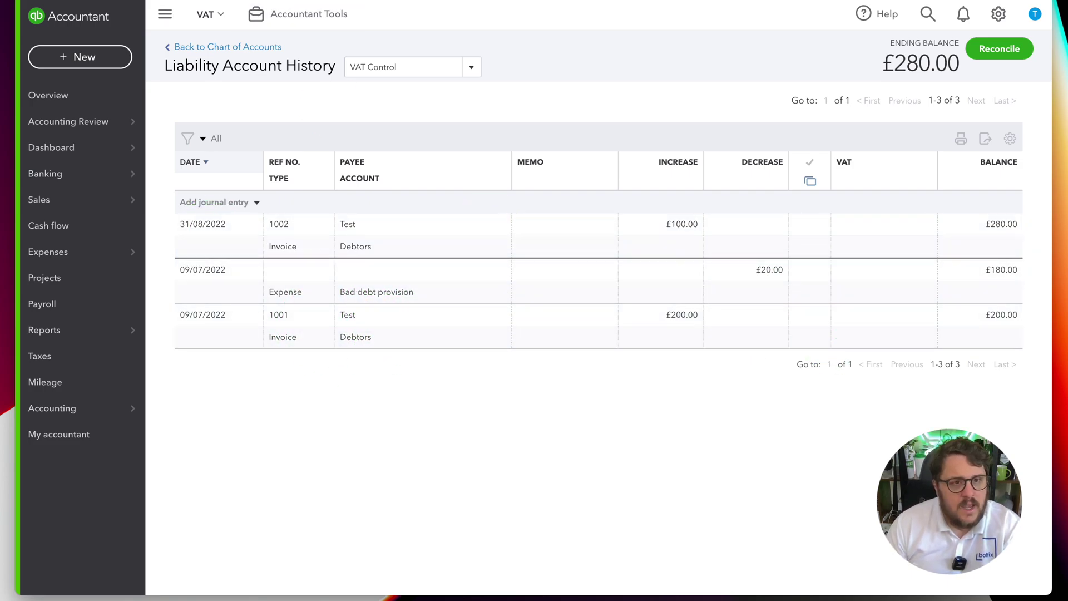
- Prepare the VAT return for 01/07/2022 to 09/07/2022 and mark it as filed, leaving the payment for later
left_click(158, 2)
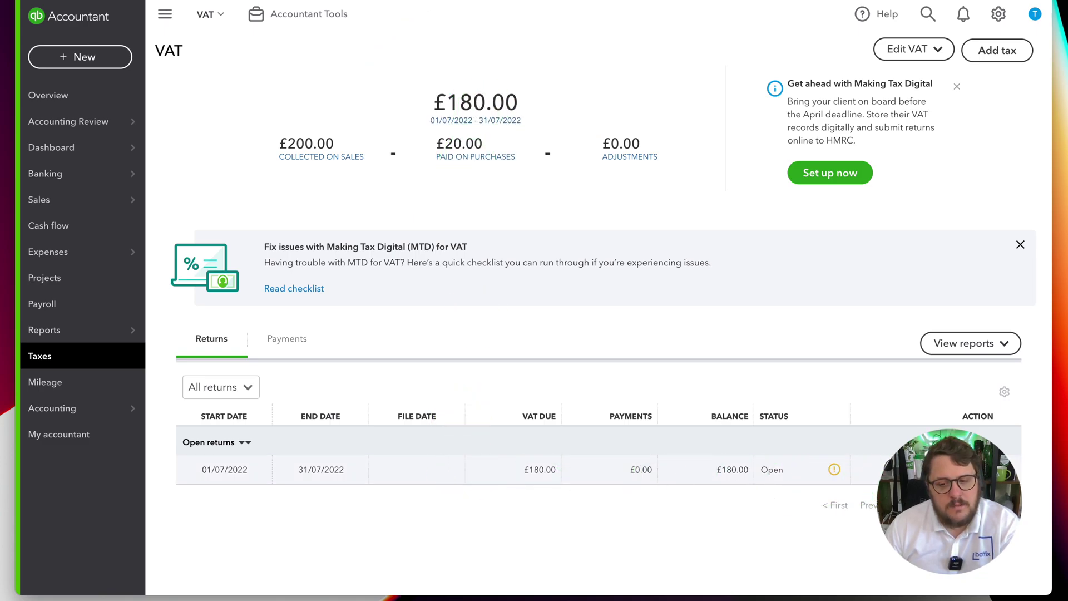
left_click(902, 469)
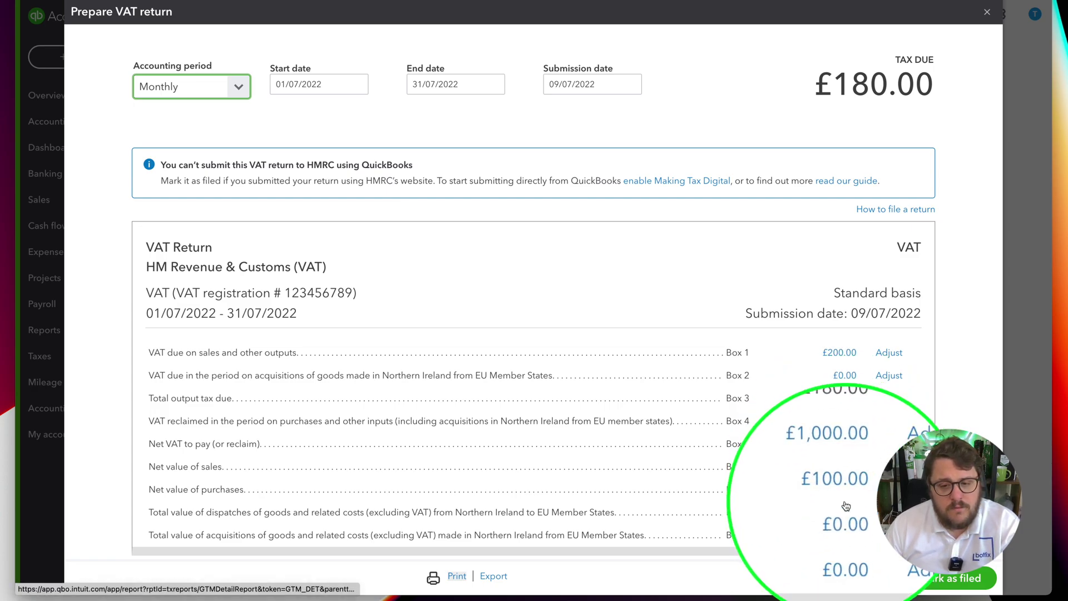
left_click(955, 579)
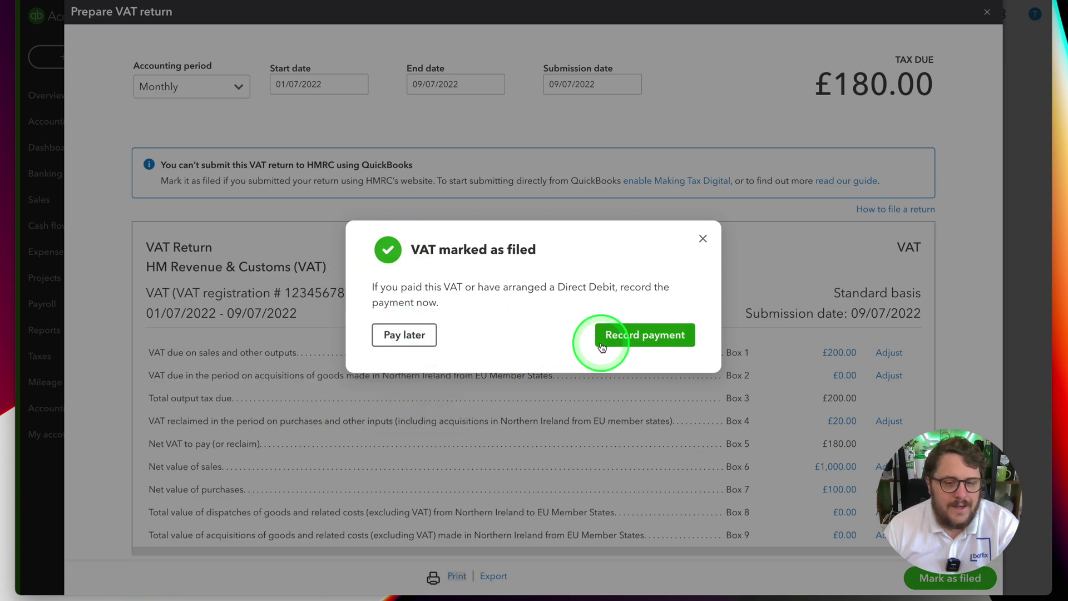
left_click(407, 339)
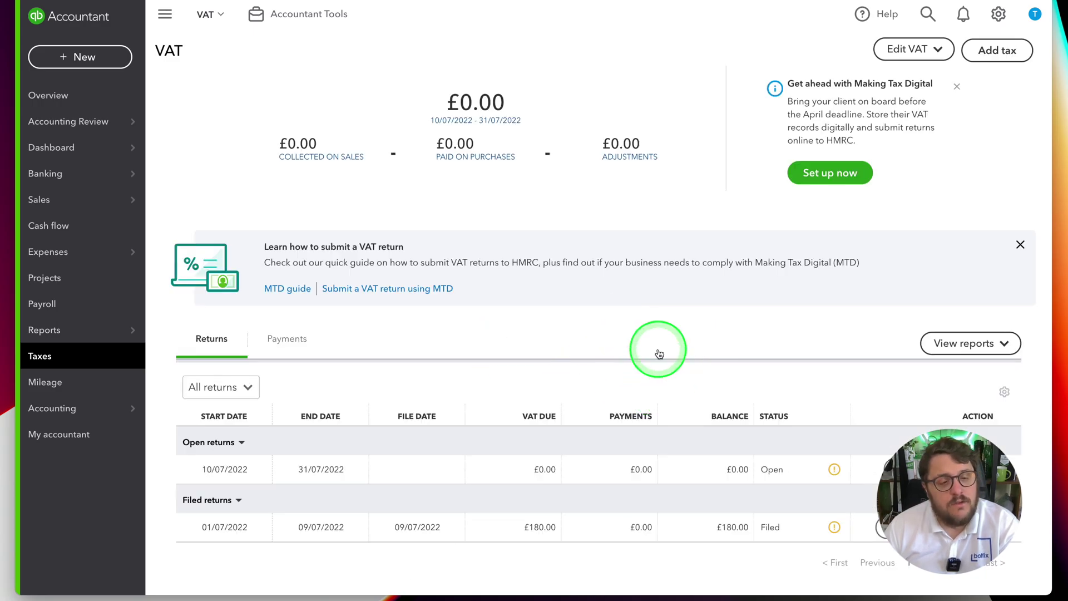
- Examine the filed VAT return and the filing entry in the VAT Control liability account history
scroll(659, 353, "down", 2)
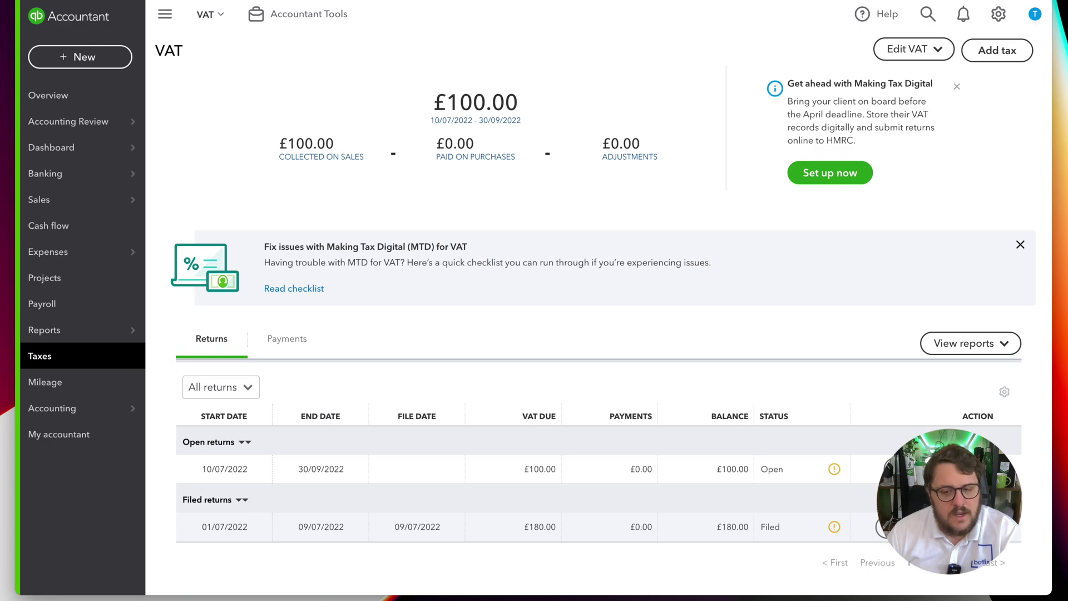
left_click(886, 526)
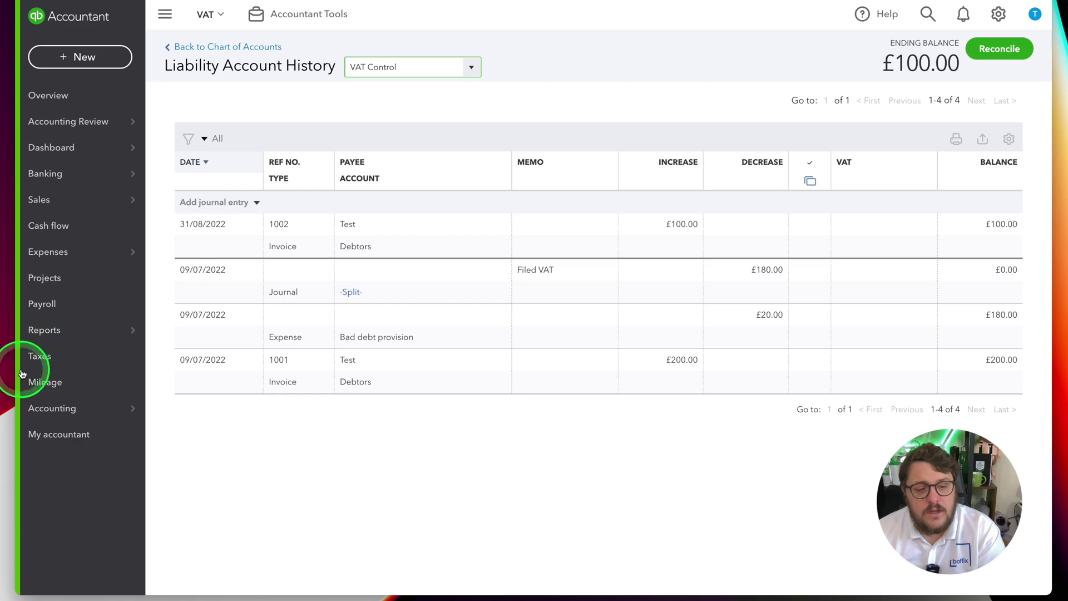
left_click(40, 356)
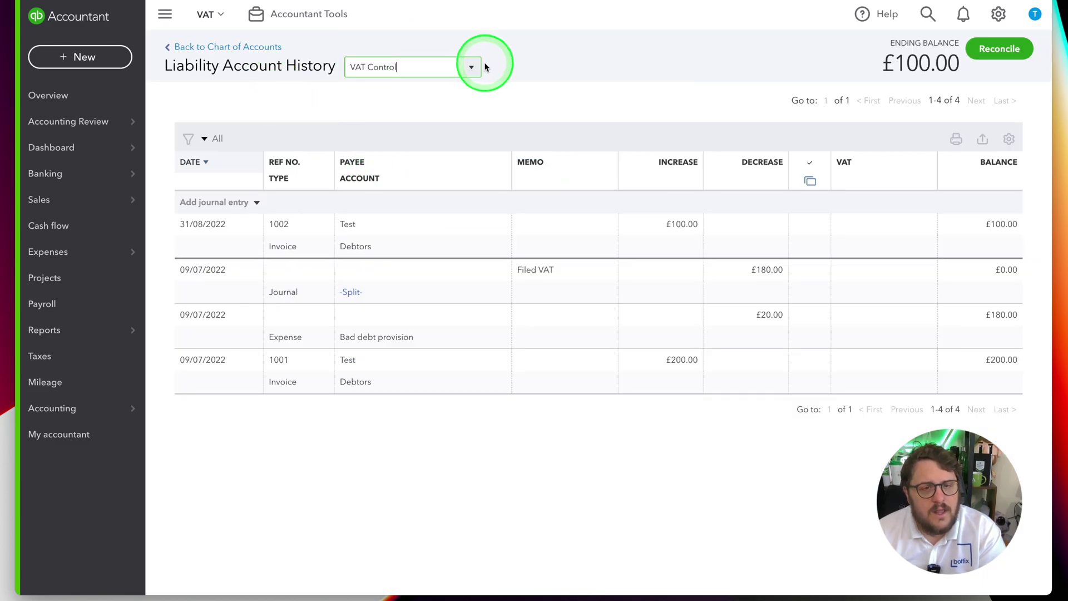
left_click(470, 65)
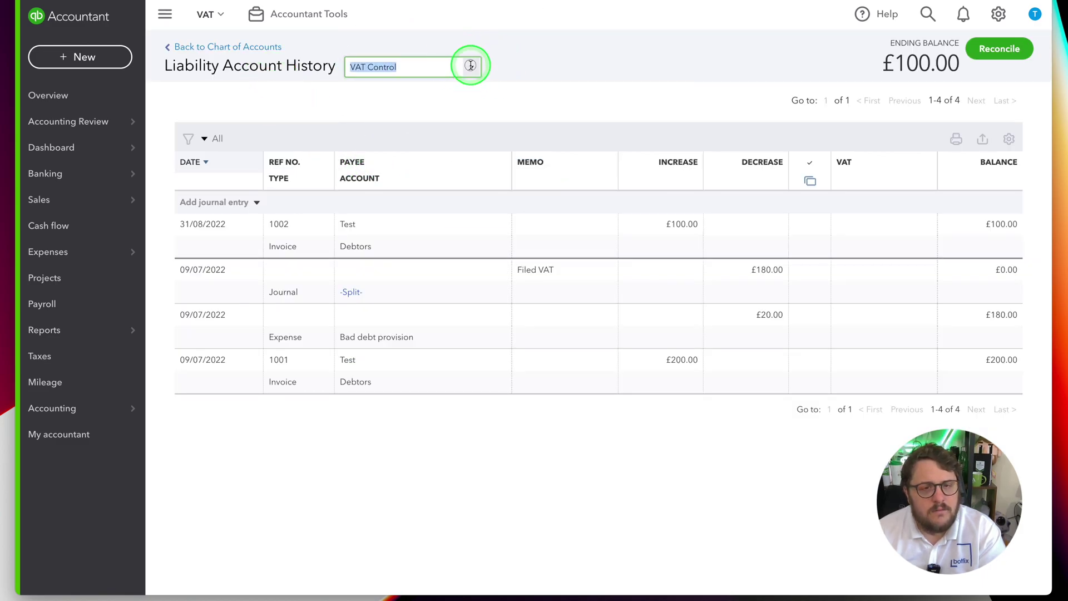
left_click(420, 136)
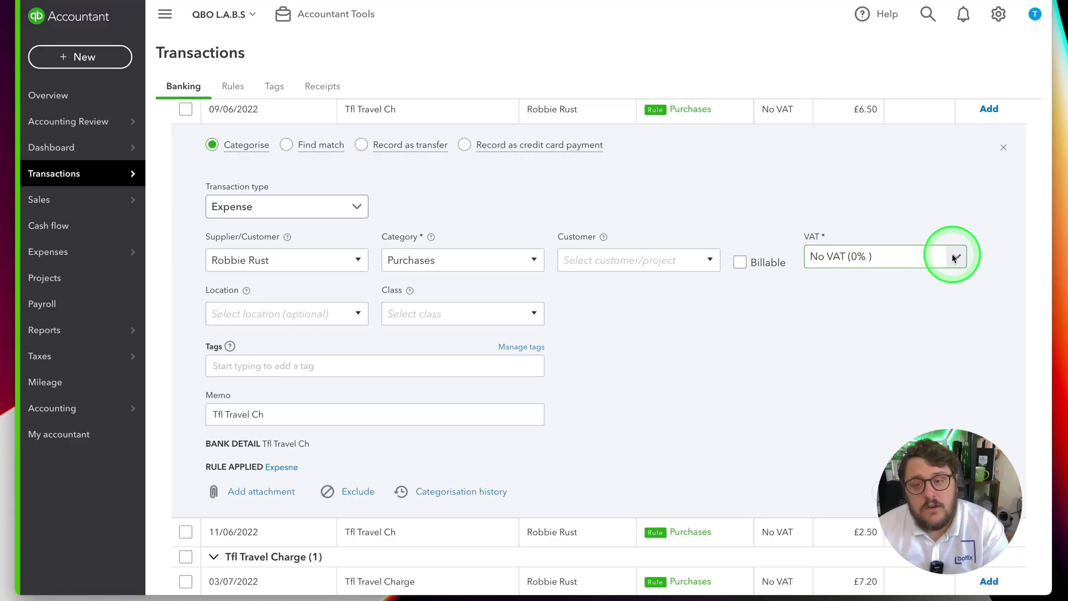
- Examine the VAT rates available for the Tfl Travel Ch bank transaction dated 09/06/2022
left_click(954, 257)
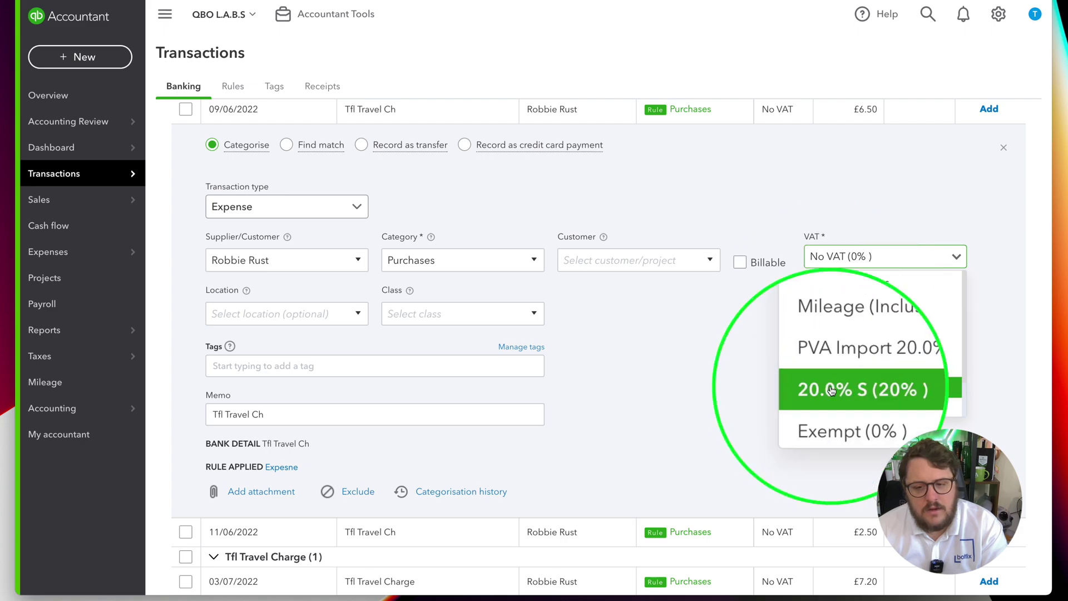
scroll(840, 389, "down", 1)
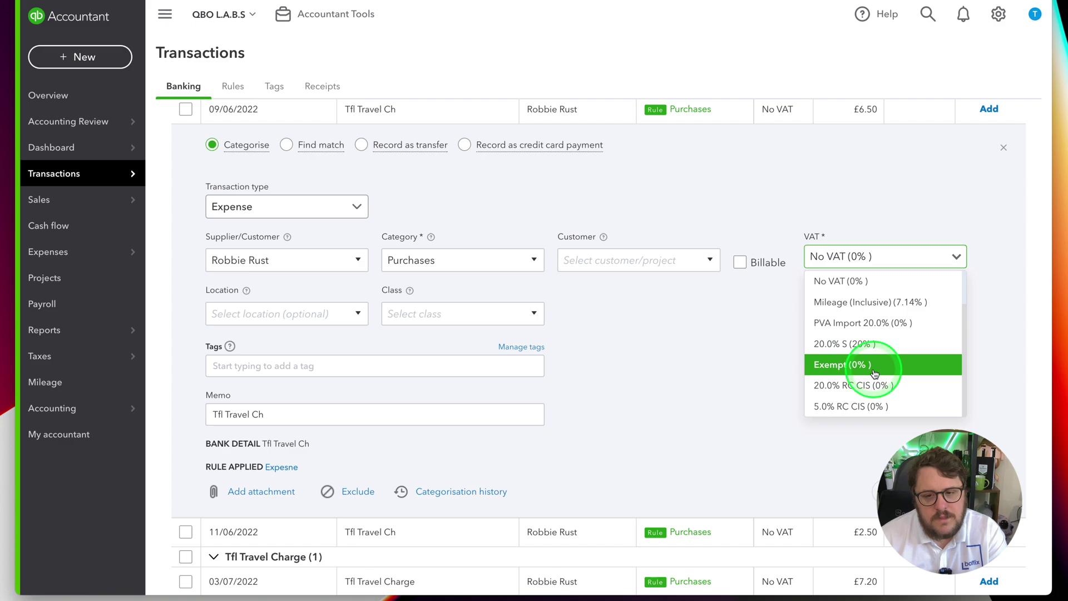
scroll(862, 358, "up", 1)
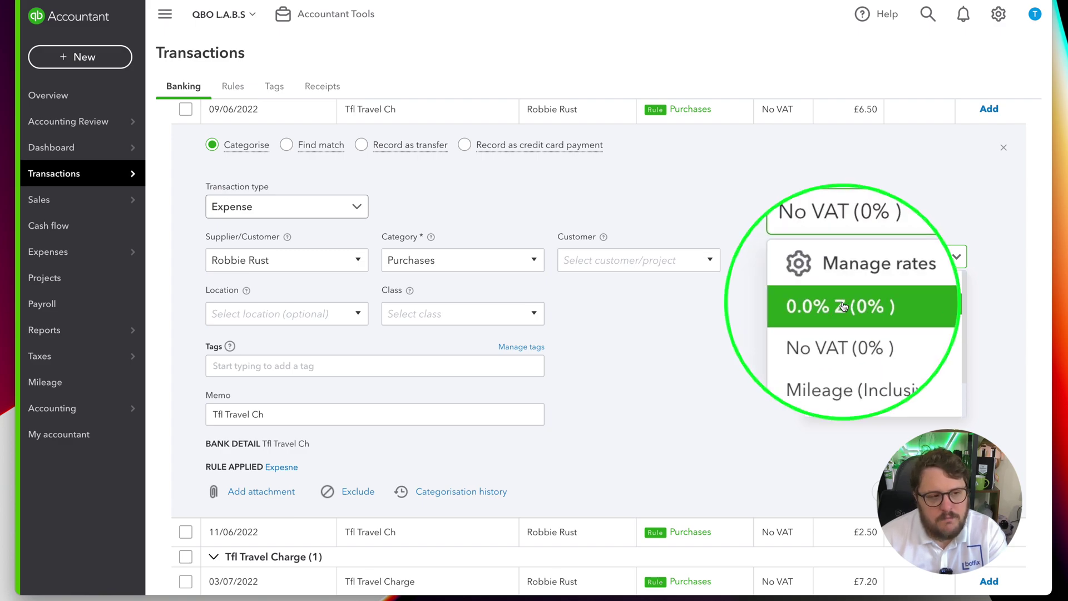